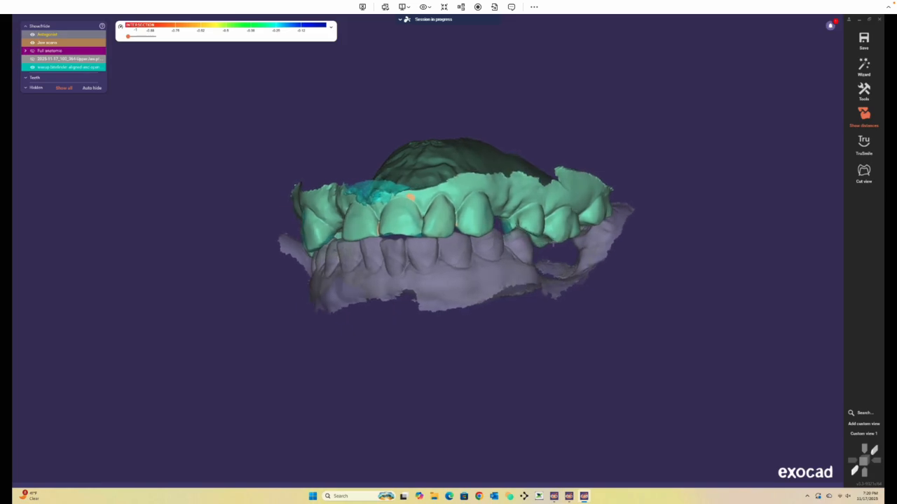
Hide the waxup, pre-op and antagonist layers so only the upper jaw scan stays visible.
click(32, 67)
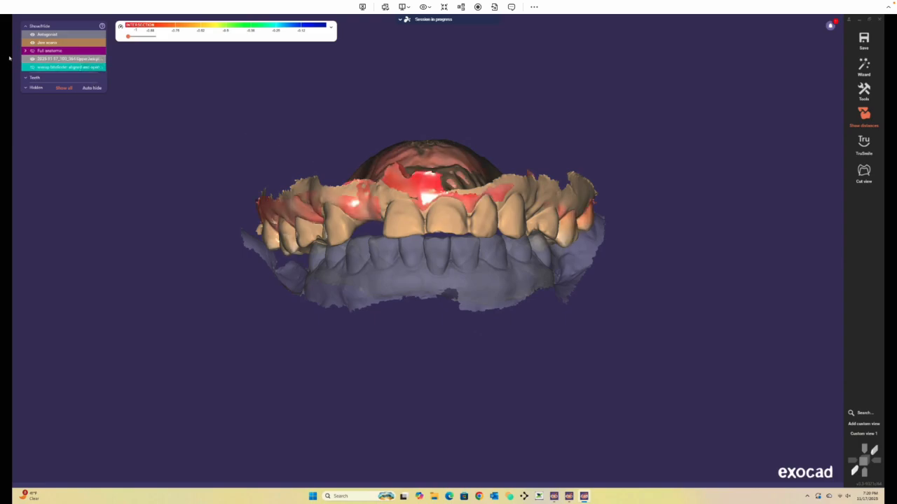
click(32, 43)
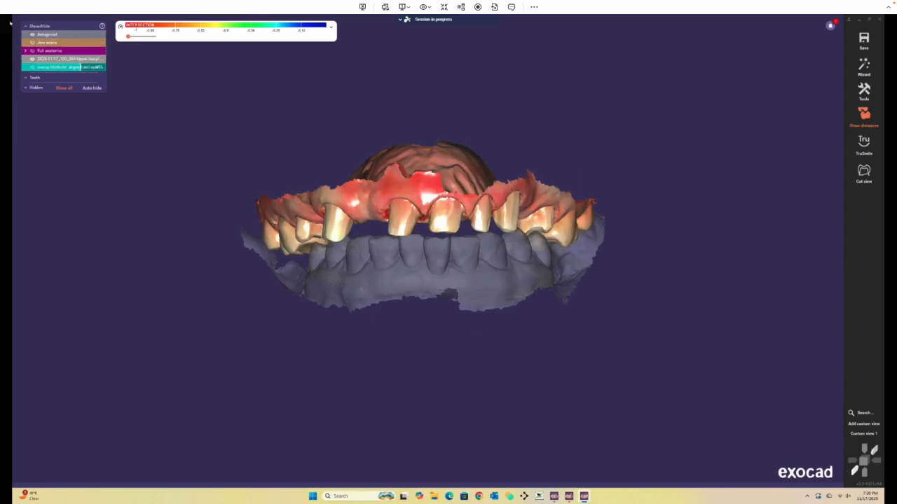
click(32, 43)
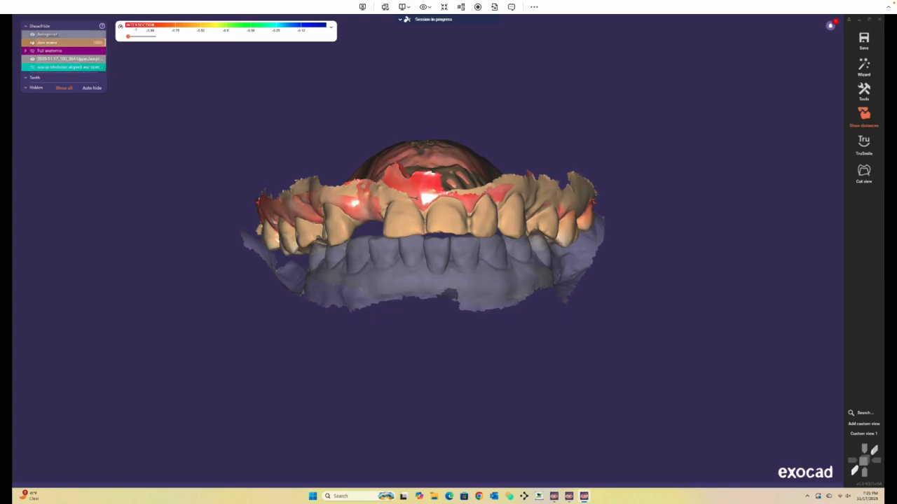
click(32, 59)
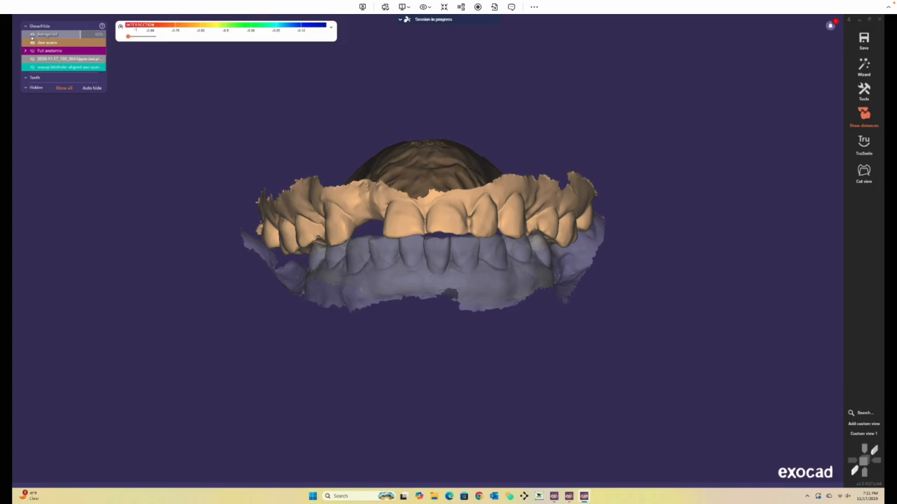
click(31, 34)
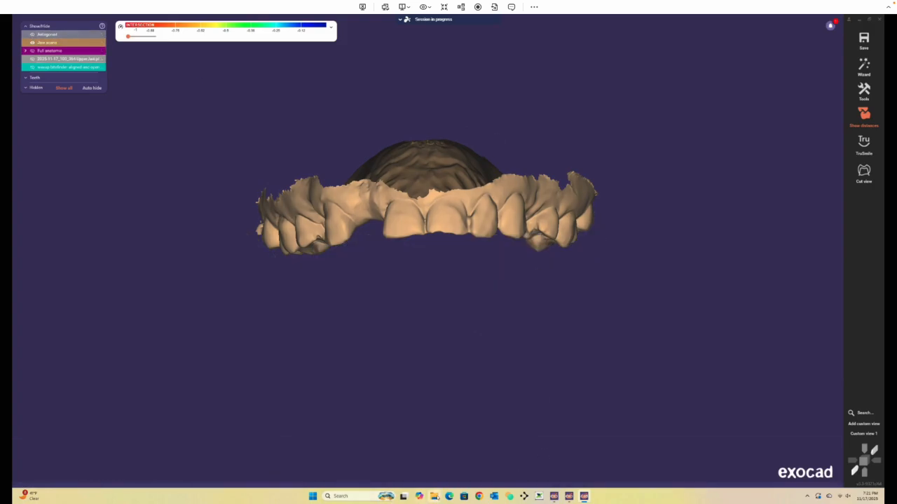
key(super+e)
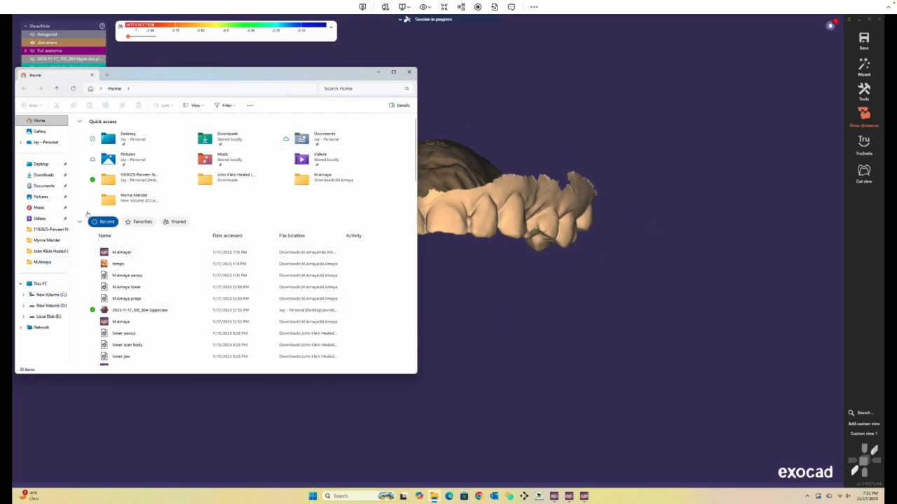
click(410, 72)
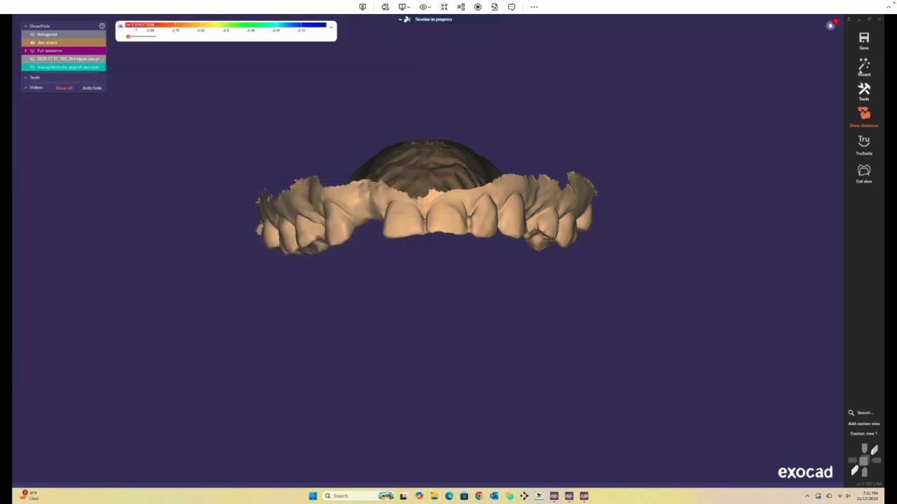
Use Add/Remove Mesh to load the 2025-11-17_100_364-Upperjaw prep scan from the Desktop Aorelican Scans folder as a visualization mesh.
click(864, 89)
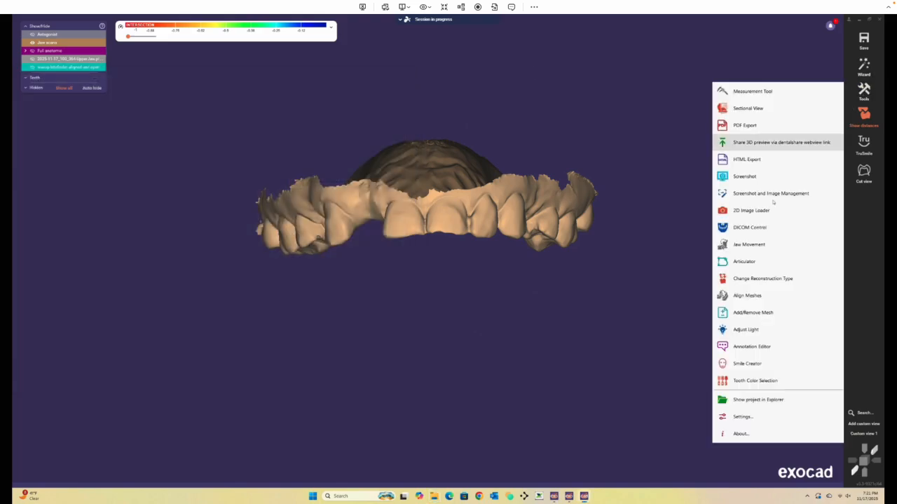
click(743, 312)
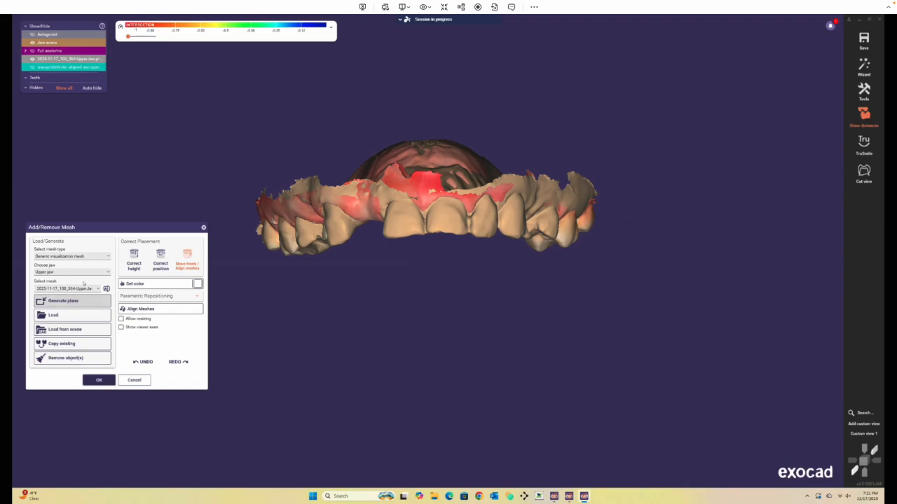
click(60, 316)
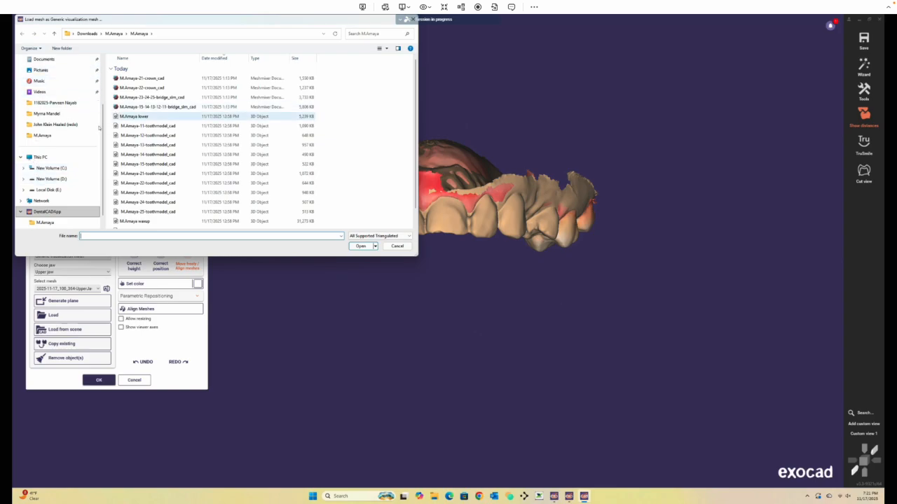
scroll(105, 89, up, 1)
scroll(63, 105, up, 2)
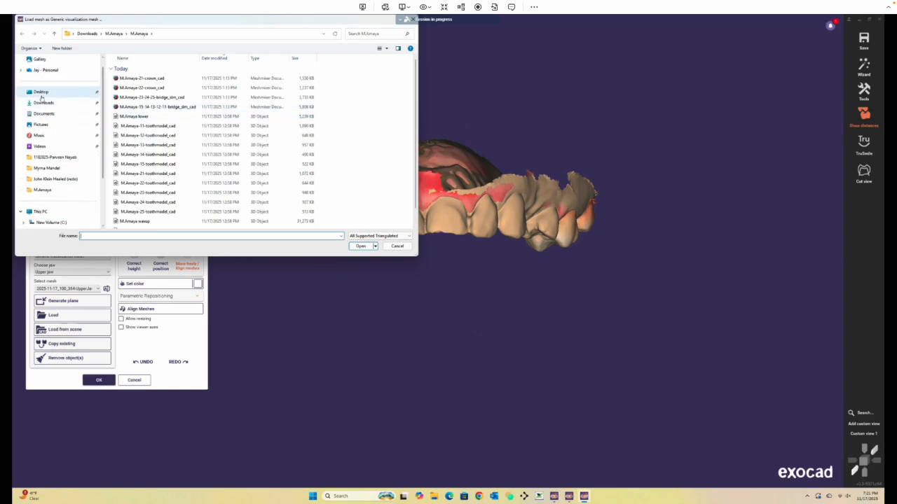
click(41, 92)
double_click(151, 79)
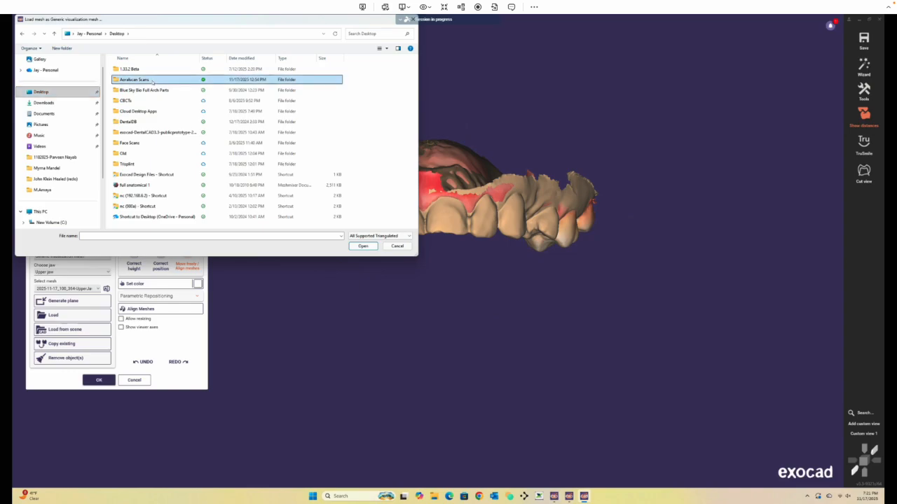
double_click(146, 69)
click(146, 69)
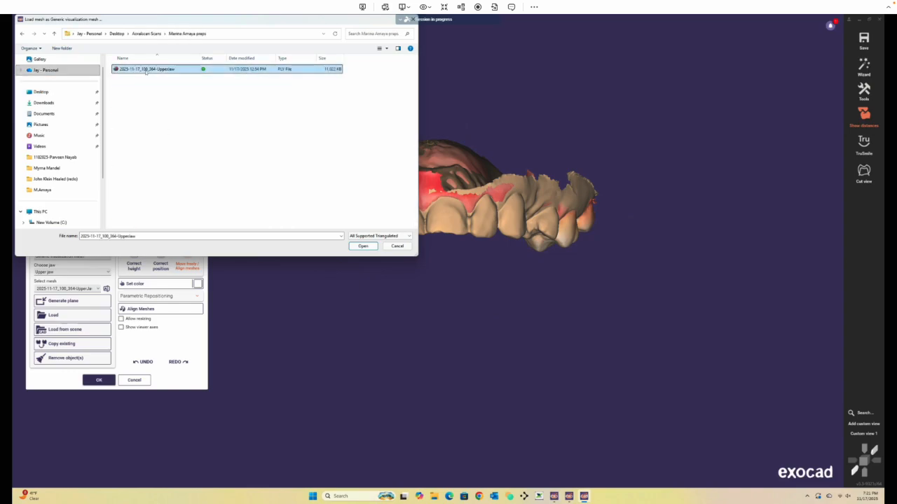
right_click(144, 70)
click(136, 72)
double_click(137, 71)
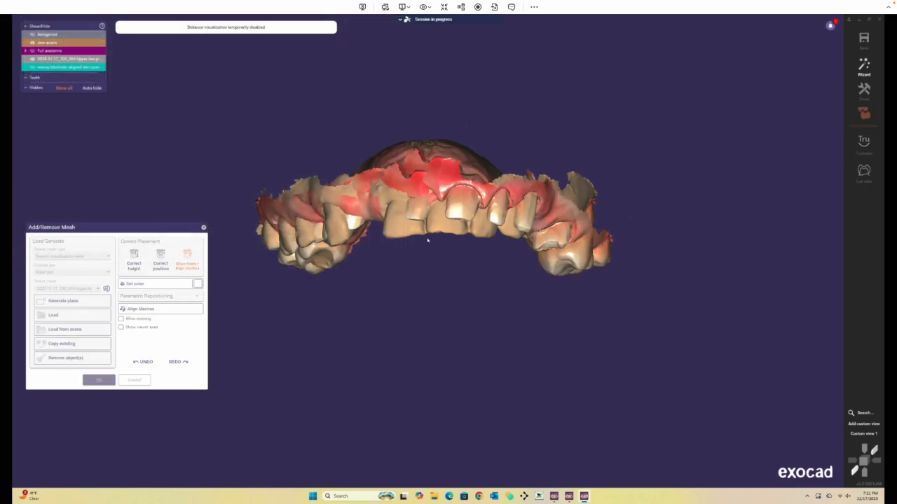
click(416, 246)
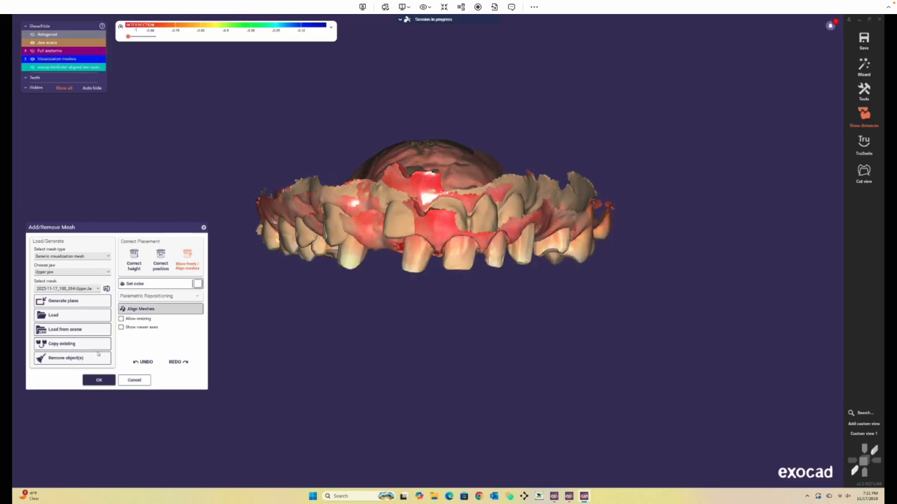
click(98, 380)
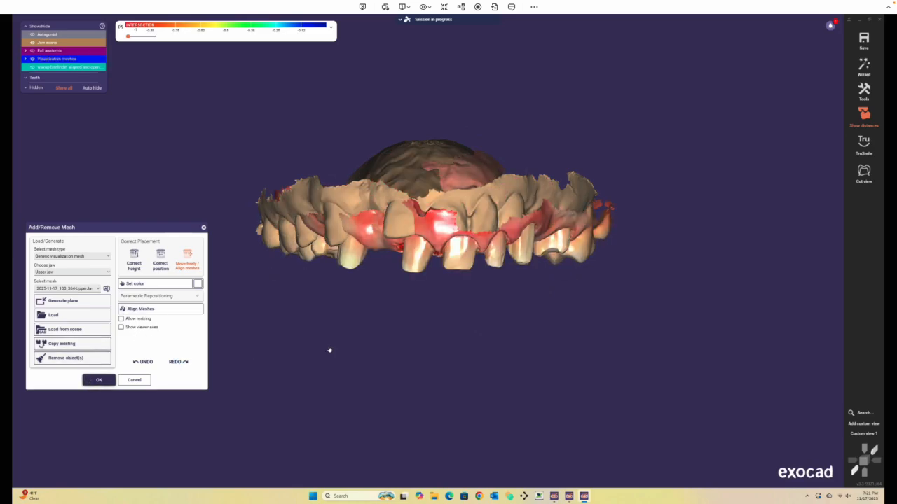
Open Align Meshes and move the loaded prep scan freely beside the jaw scan, then switch to automatic alignment.
click(864, 89)
click(767, 291)
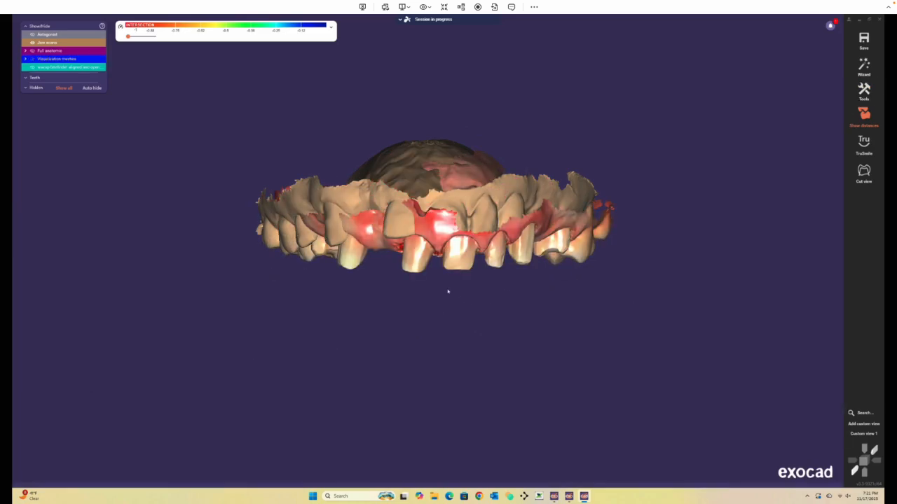
click(807, 206)
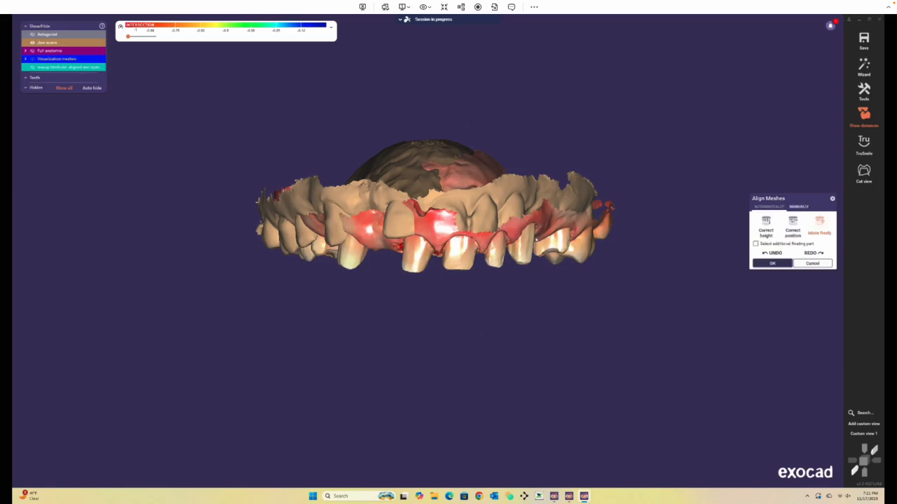
drag(455, 267, 764, 224)
click(768, 207)
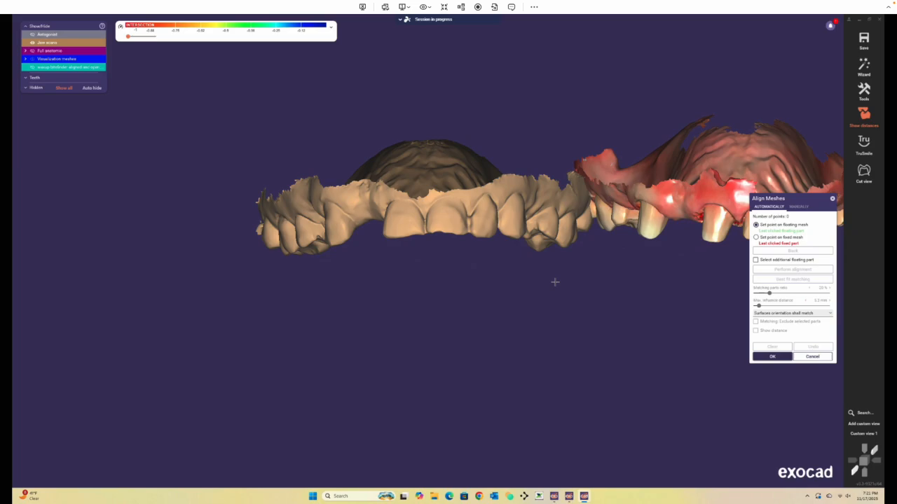
Mark three matching point pairs on the prep scan's teeth and the corresponding spots of the jaw scan.
right_drag(566, 262, 577, 160)
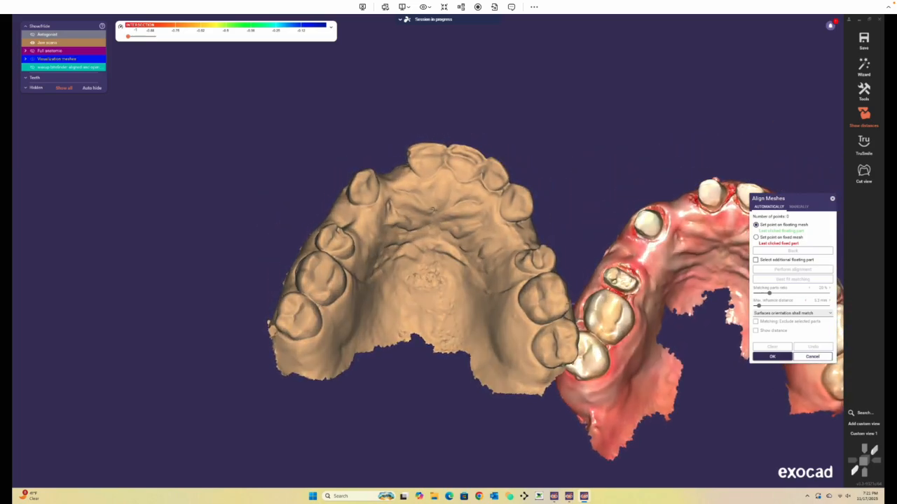
click(613, 292)
click(319, 263)
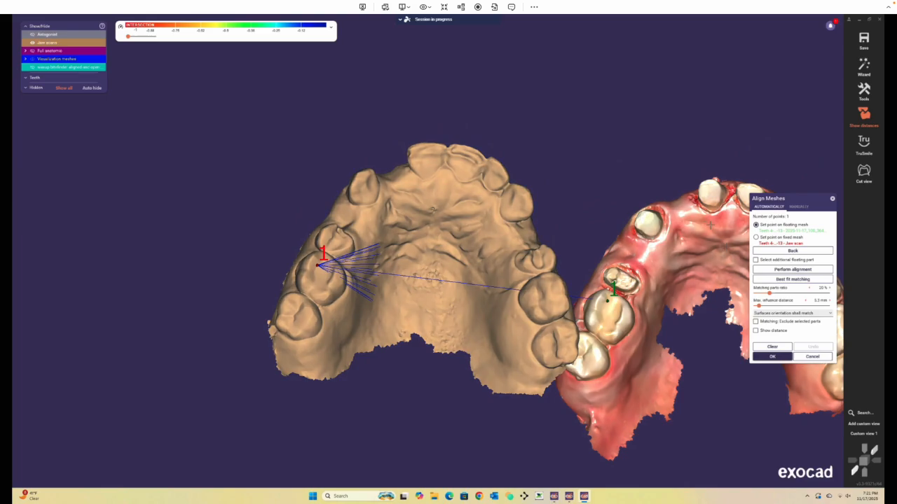
click(719, 231)
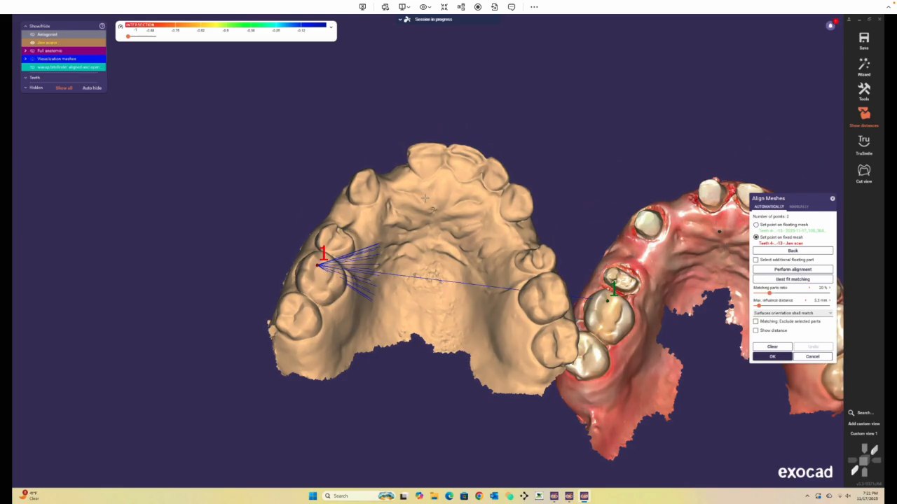
click(425, 199)
middle_click(553, 314)
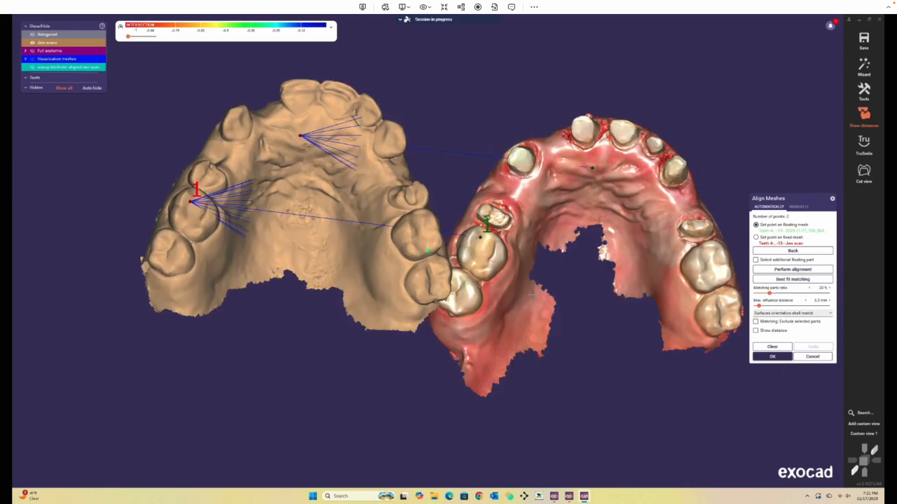
click(702, 261)
click(412, 232)
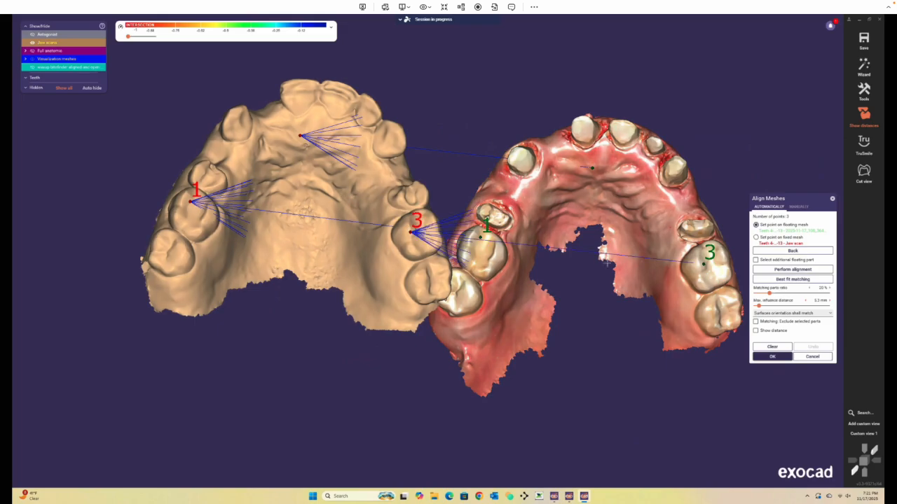
Perform the point alignment, refine it with best fit matching, and confirm the alignment.
click(764, 269)
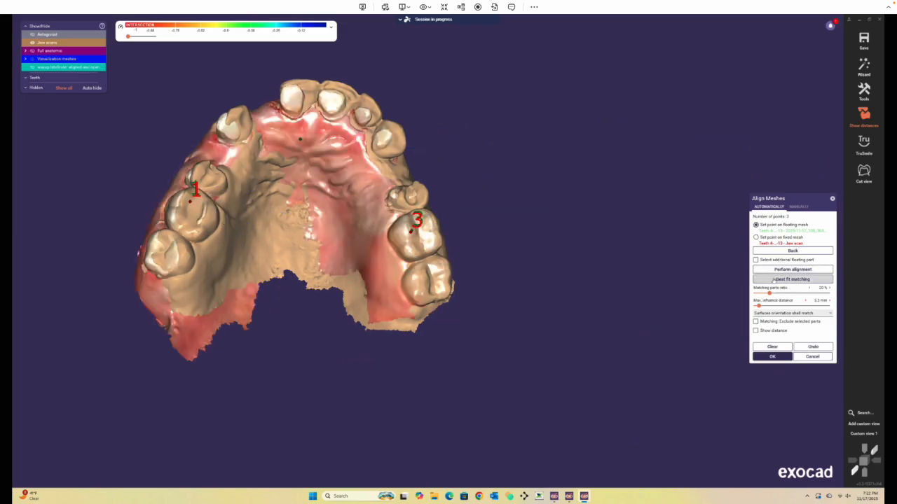
click(773, 279)
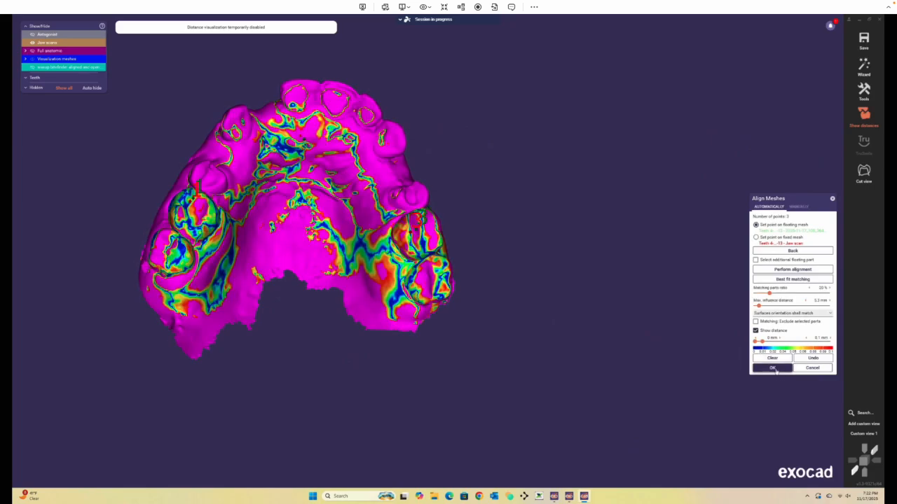
right_drag(278, 362, 278, 311)
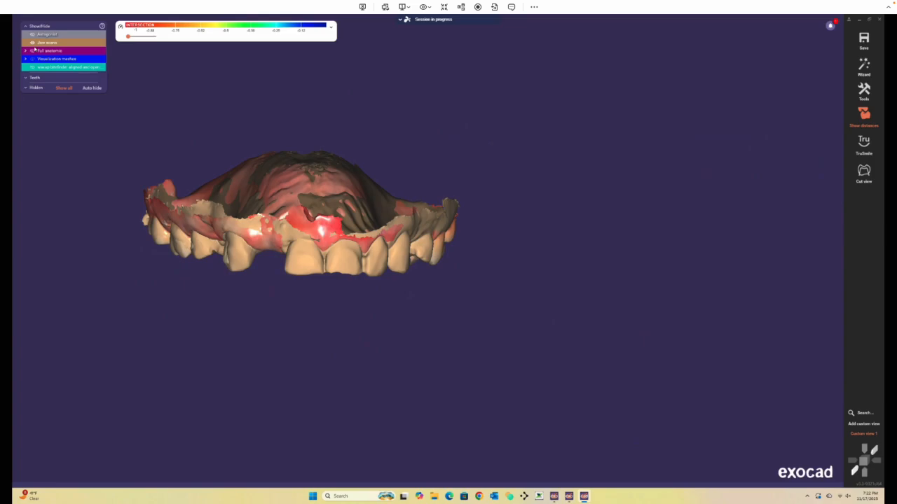
Hide the jaw scan and visualization meshes and show the full anatomic crowns over the upper jaw.
click(32, 42)
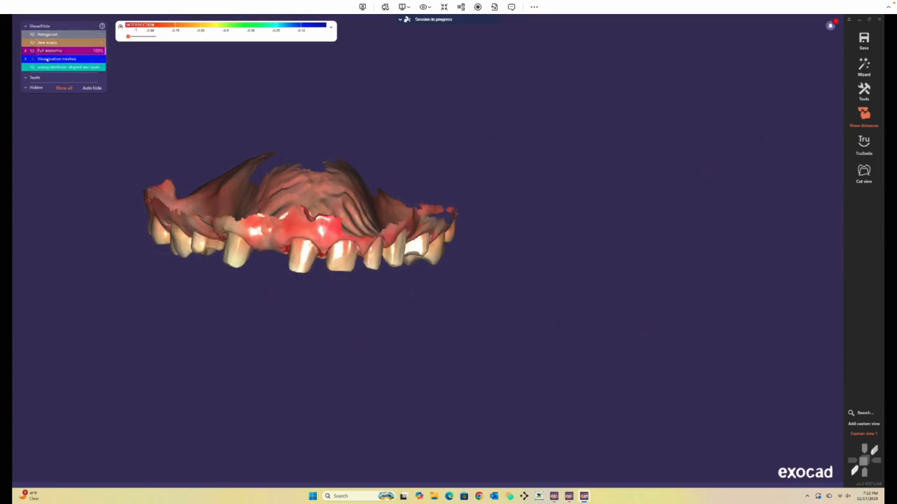
click(47, 53)
mouse_move(600, 148)
right_down()
mouse_move(586, 144)
mouse_move(599, 143)
right_up()
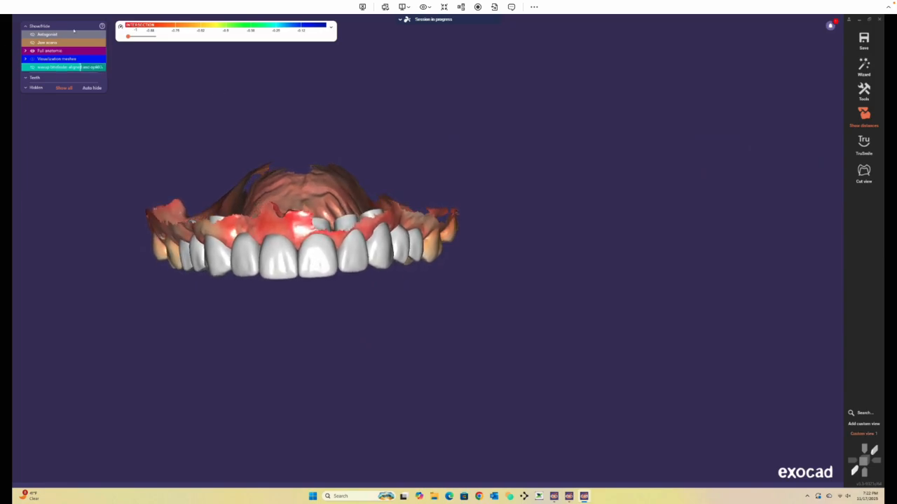
click(32, 59)
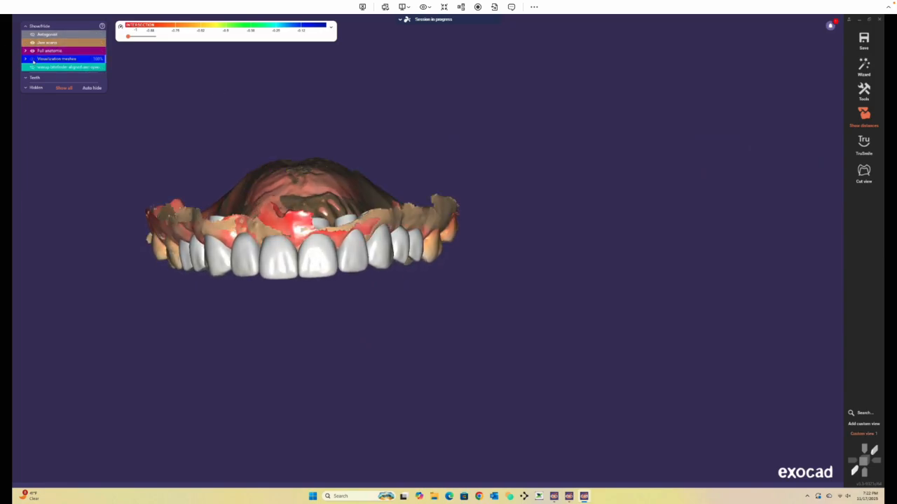
click(33, 60)
mouse_move(519, 204)
right_down()
mouse_move(509, 222)
mouse_move(517, 196)
right_up()
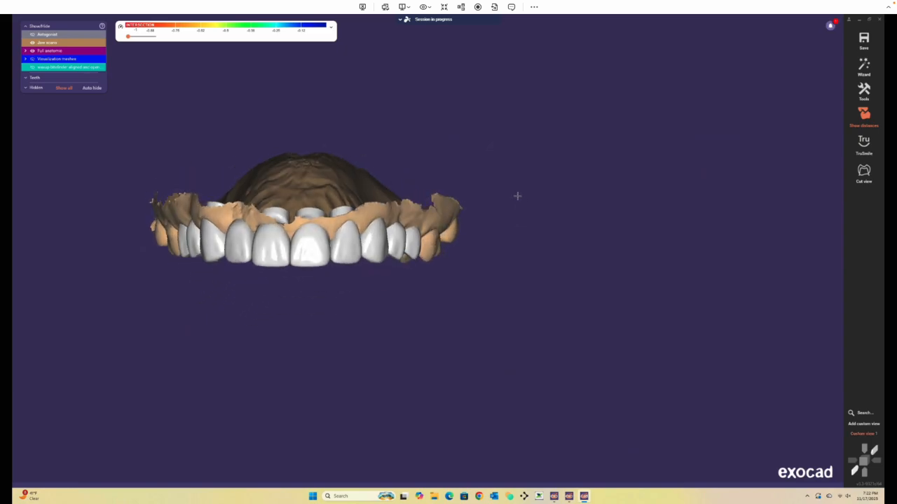
right_click(520, 286)
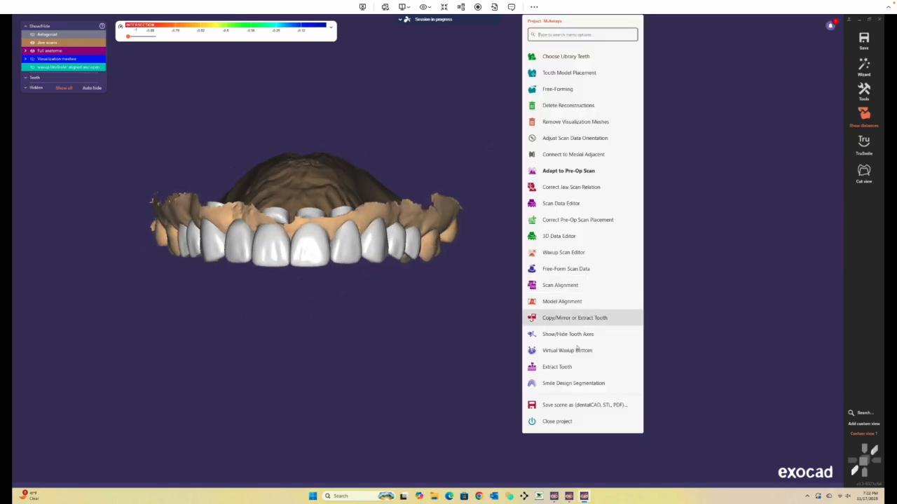
click(571, 403)
click(78, 219)
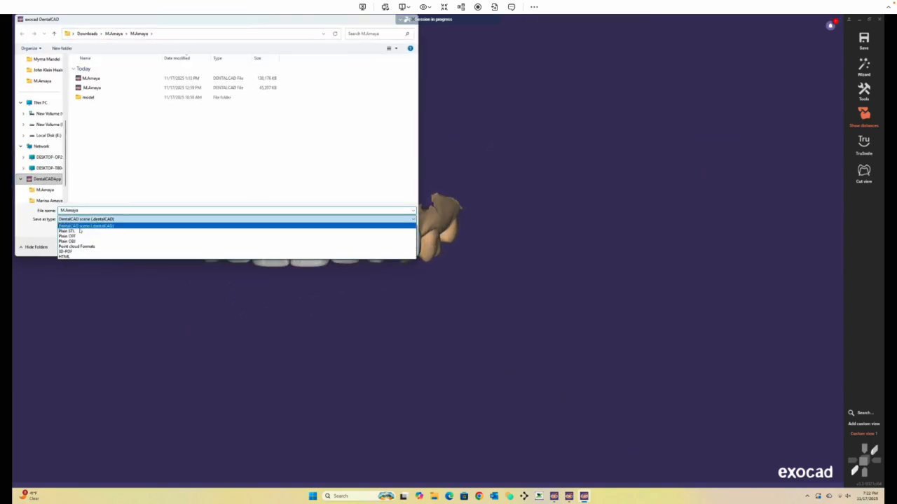
click(68, 241)
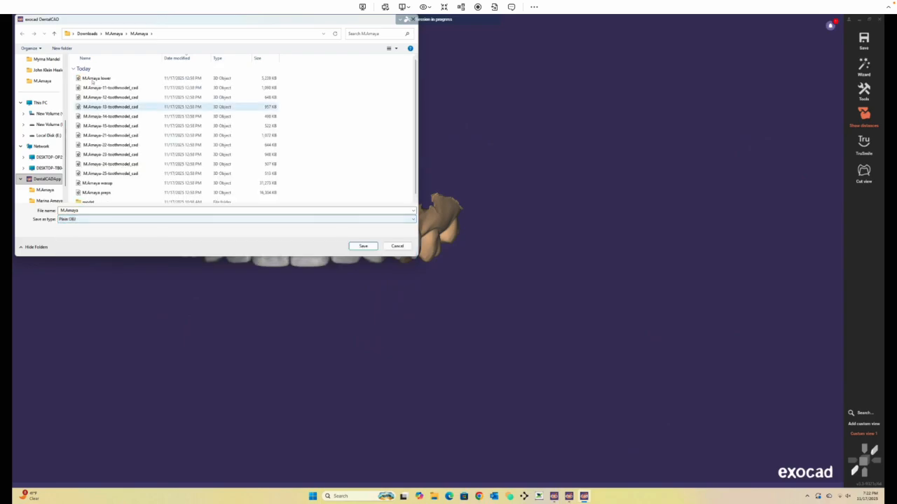
double_click(110, 184)
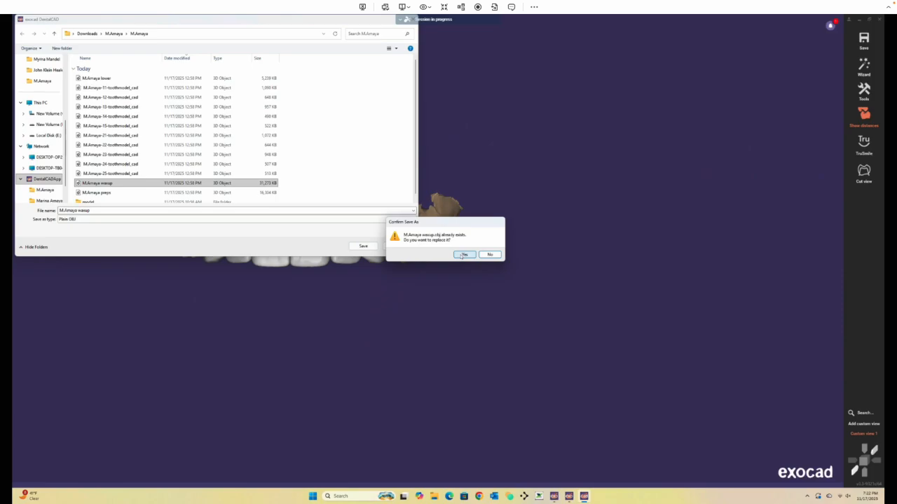
click(463, 255)
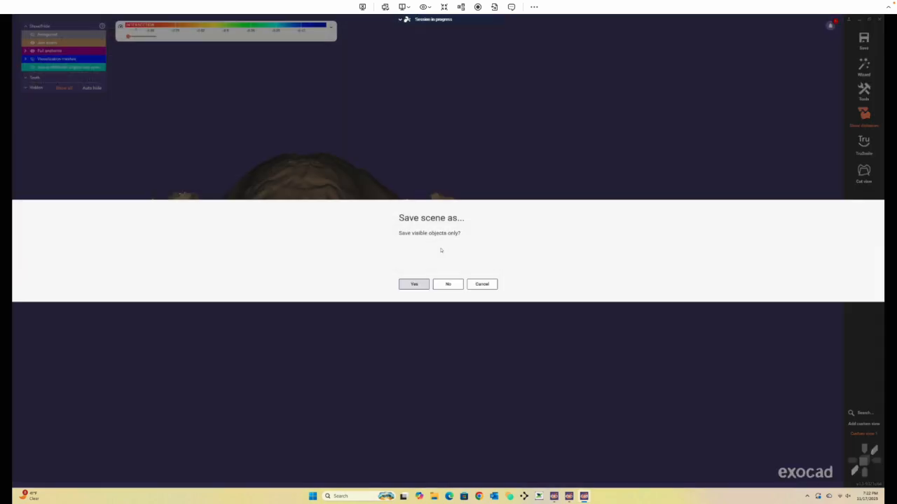
click(414, 285)
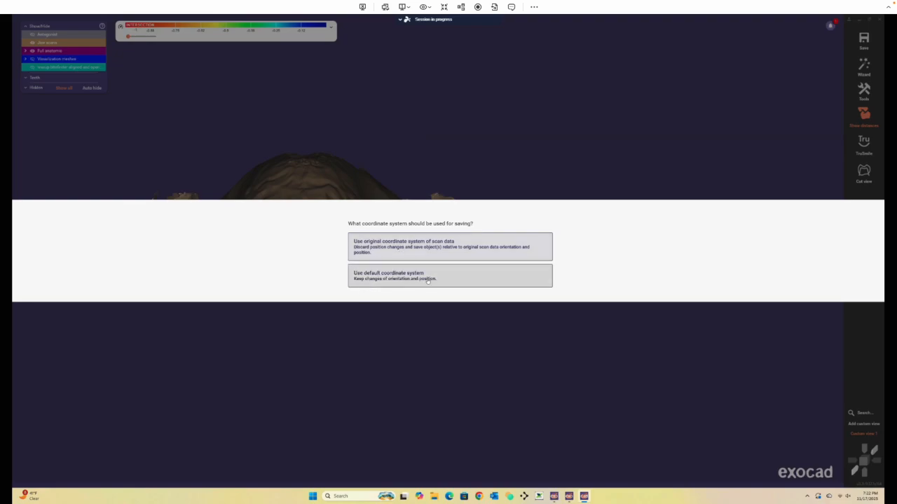
click(414, 252)
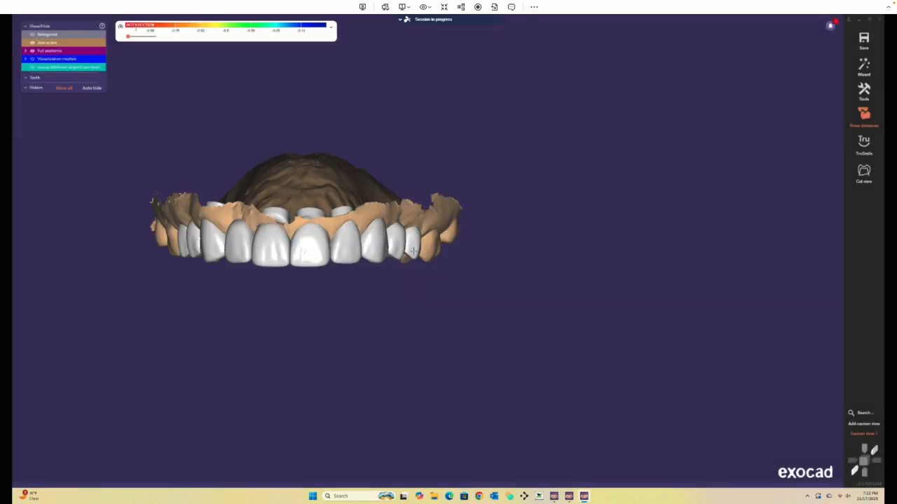
Hide the jaw scan and full anatomic crowns and show the antagonist lower jaw scan.
click(32, 42)
click(33, 35)
click(33, 51)
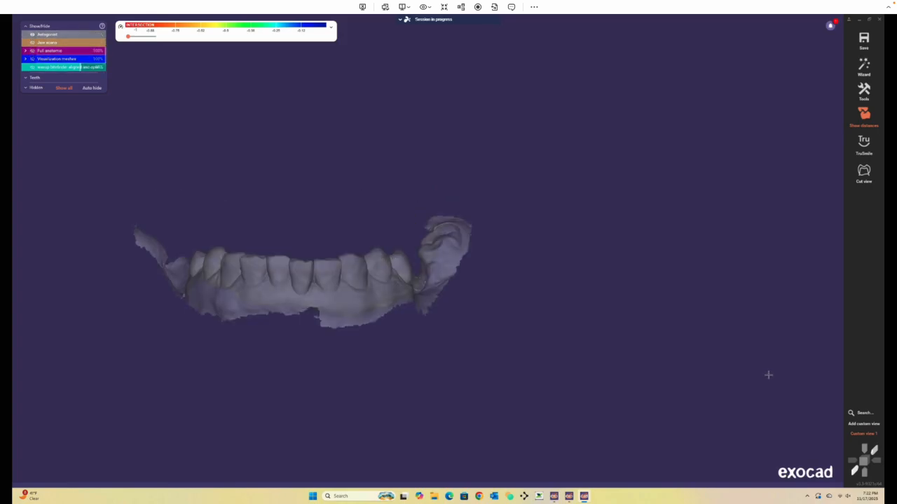
right_click(567, 313)
click(630, 403)
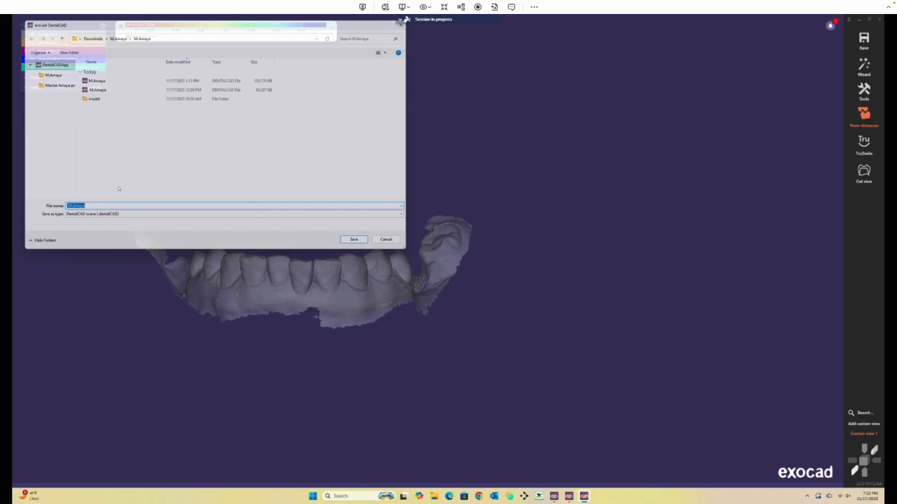
click(114, 219)
click(75, 241)
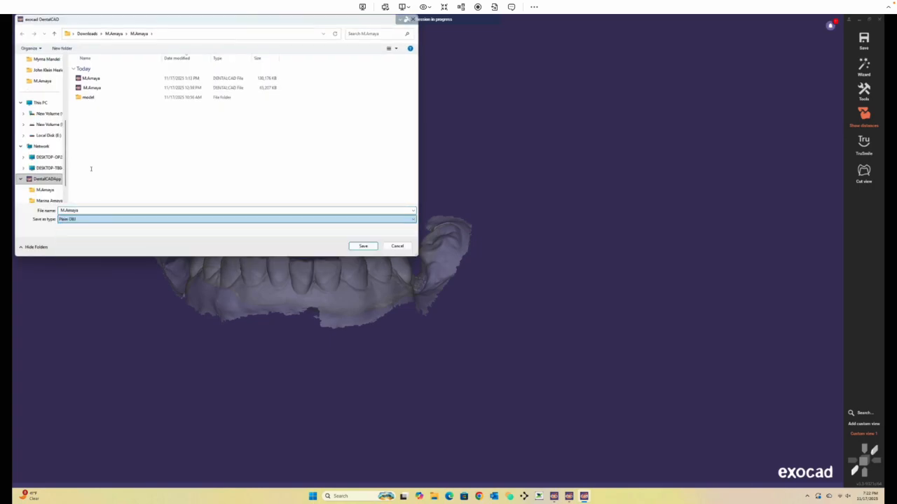
click(105, 88)
double_click(106, 89)
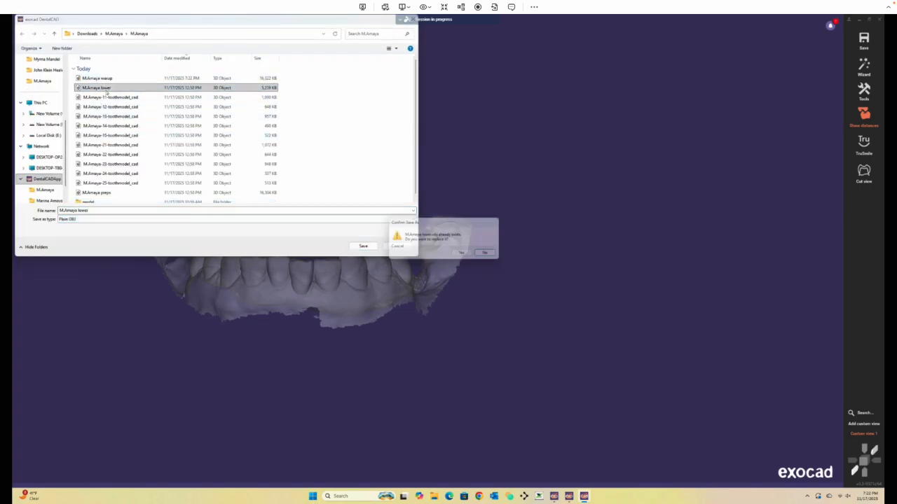
click(465, 255)
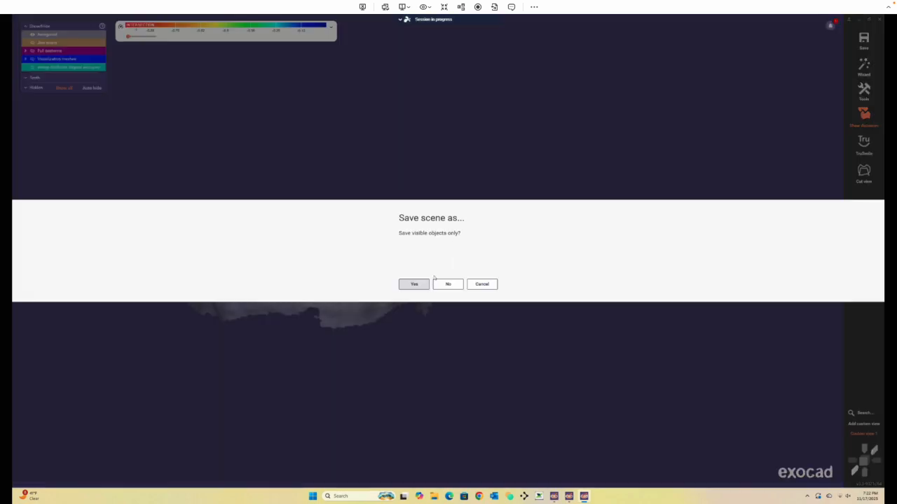
click(414, 286)
click(433, 252)
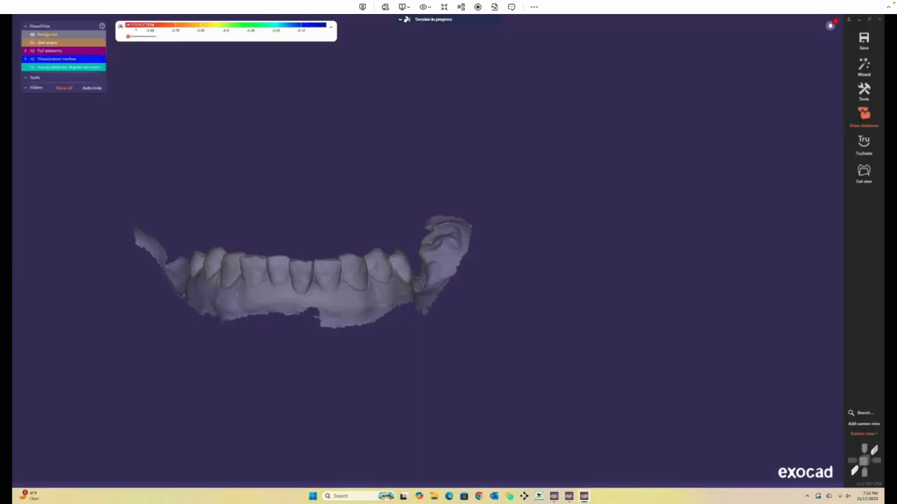
click(32, 59)
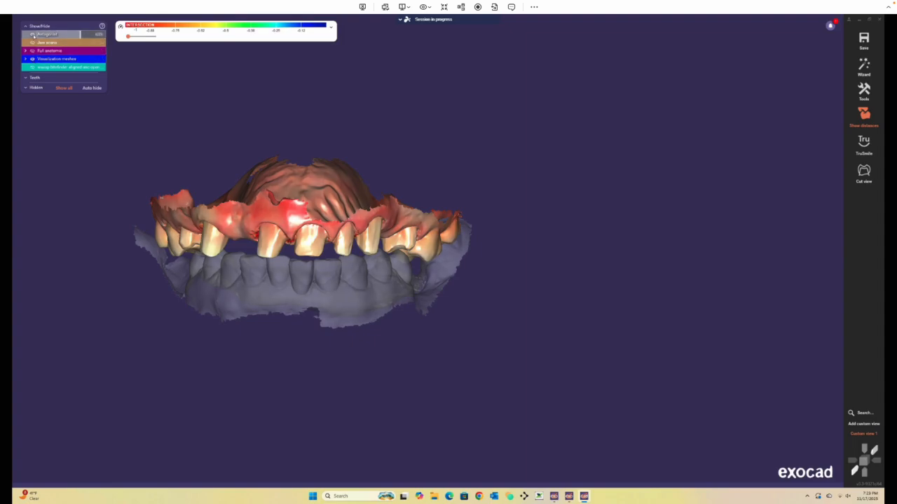
right_click(551, 298)
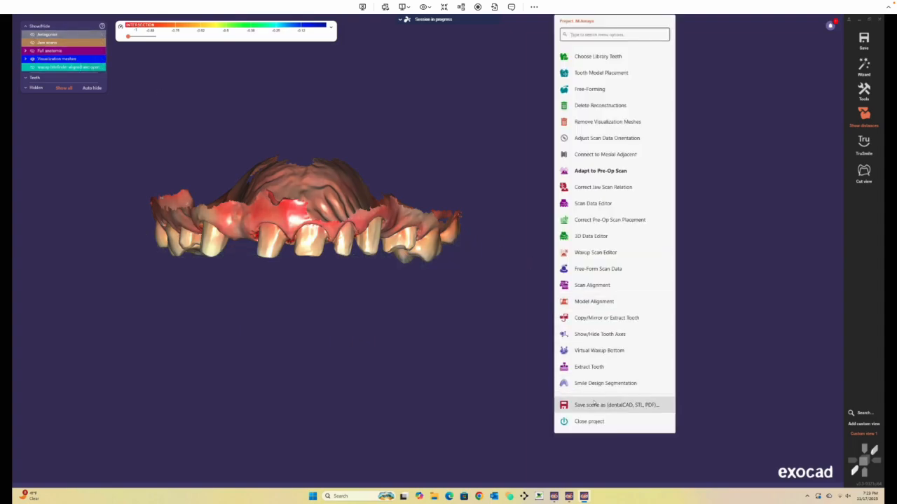
click(98, 219)
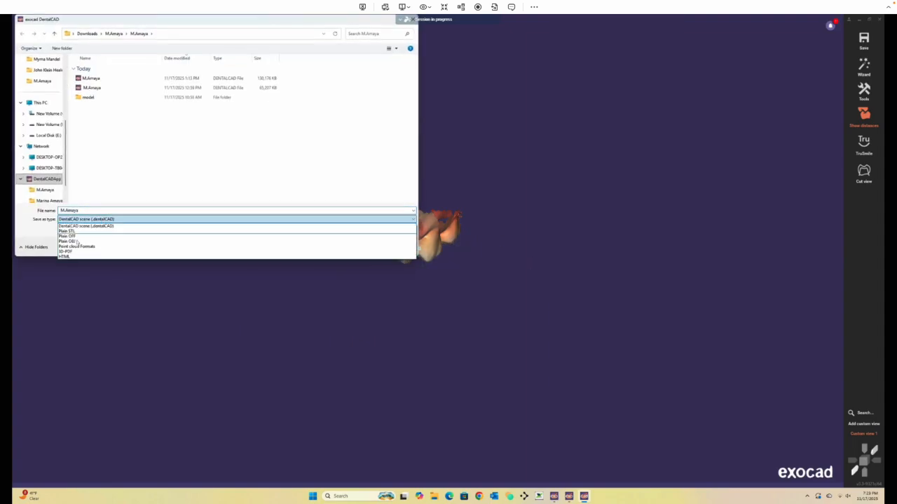
click(77, 241)
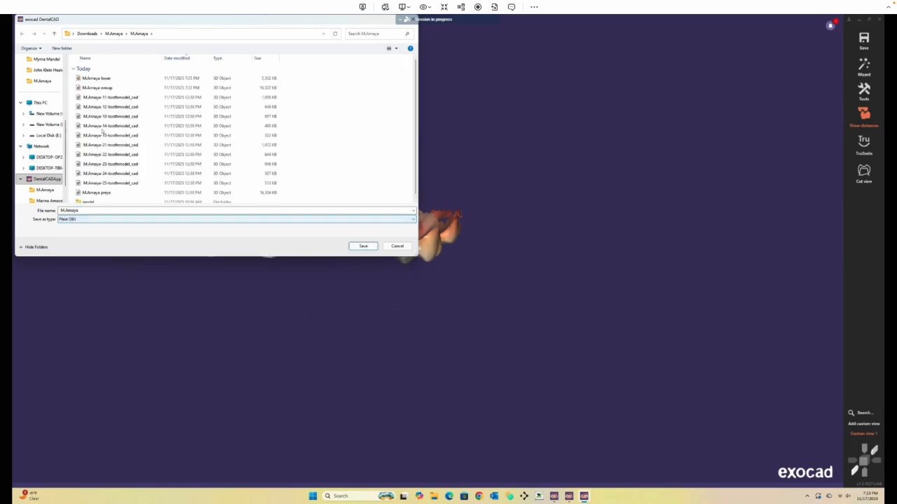
double_click(98, 193)
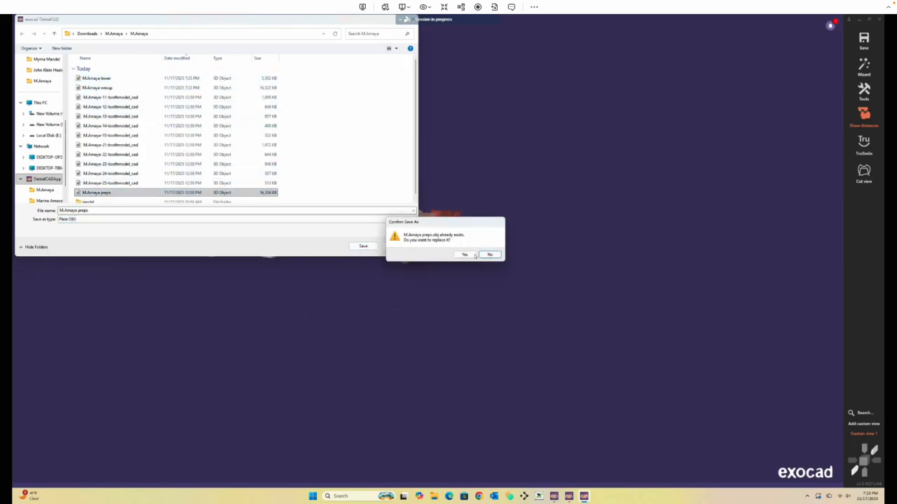
click(474, 255)
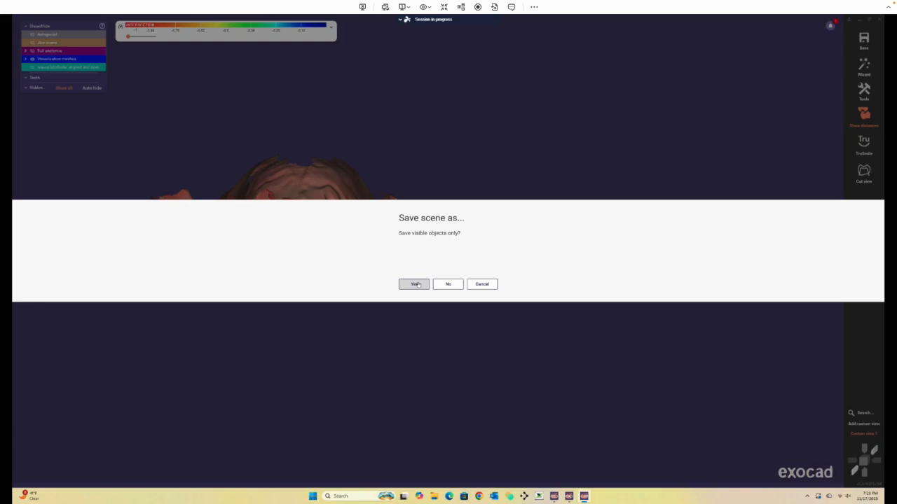
click(415, 283)
click(394, 258)
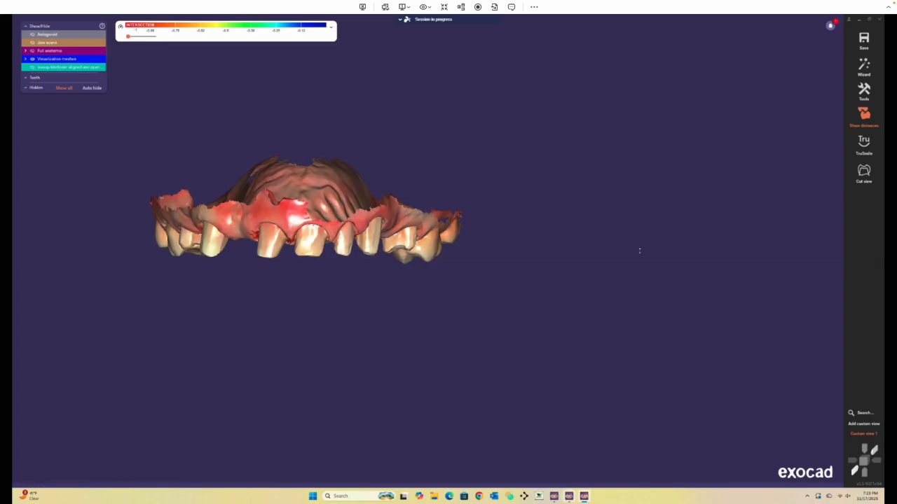
Close the CAD window without saving the current scene.
click(878, 21)
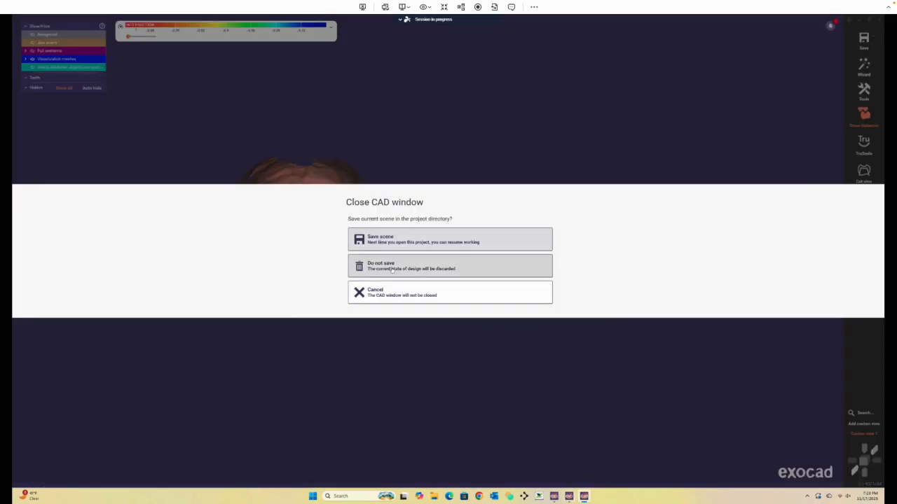
click(392, 269)
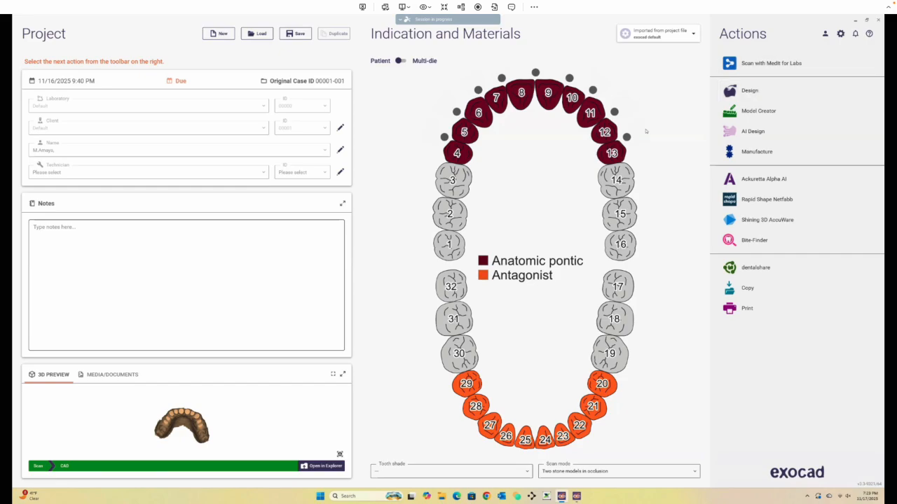
click(880, 21)
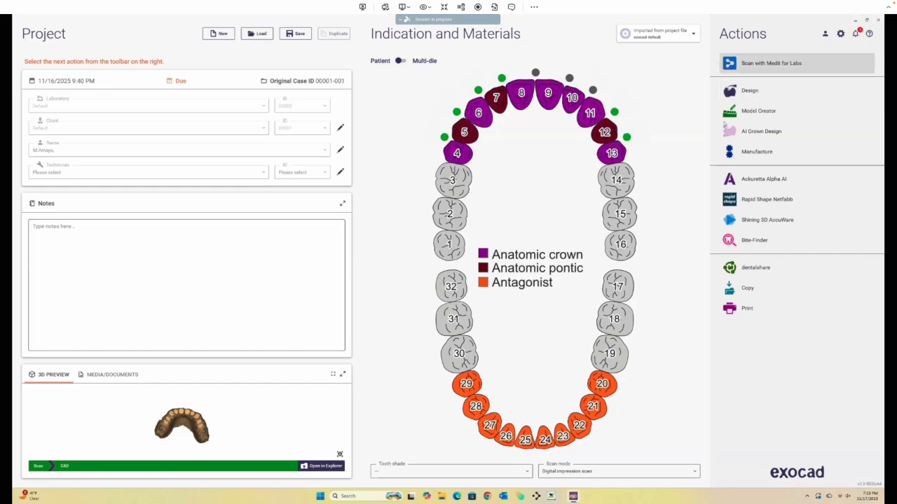
Start Design for the project and load the saved scene file.
click(759, 98)
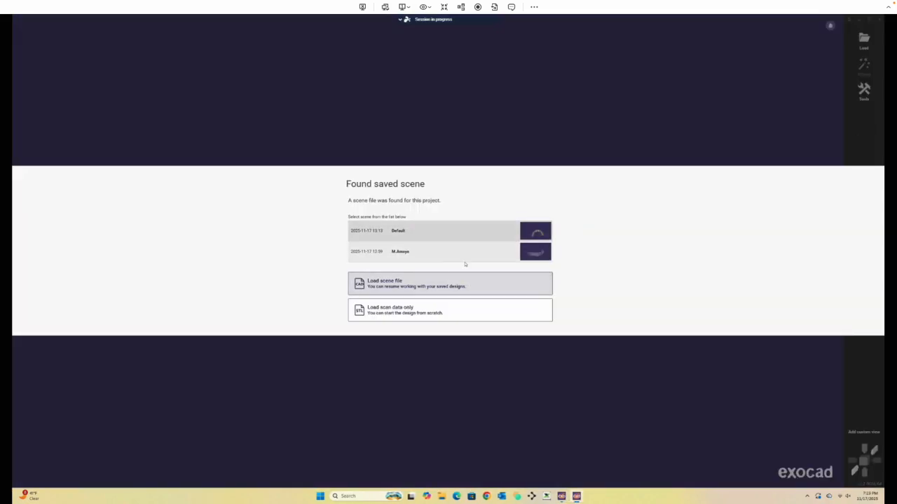
click(422, 287)
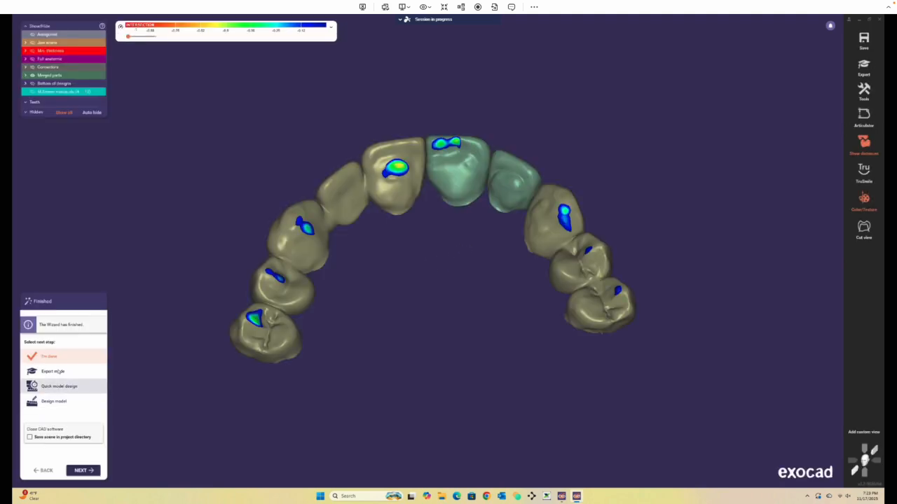
Switch the wizard to Expert mode and delete the merged parts reconstructions.
click(53, 372)
click(83, 471)
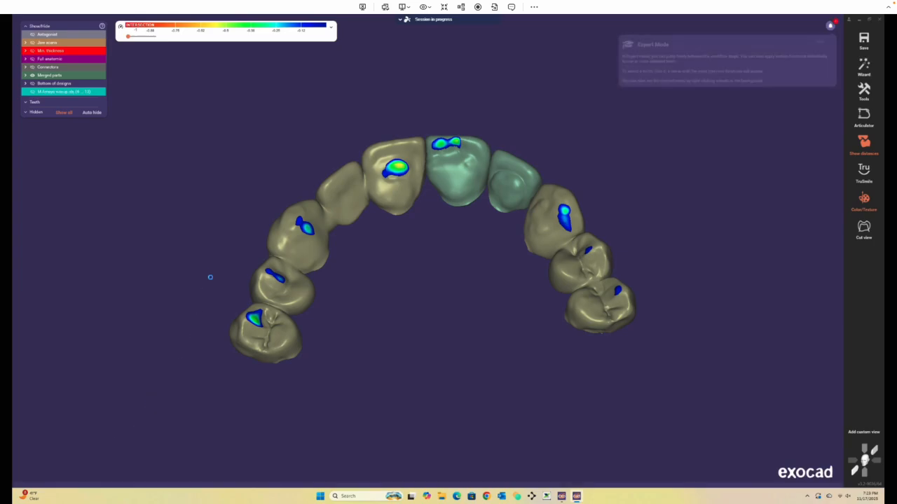
right_click(205, 278)
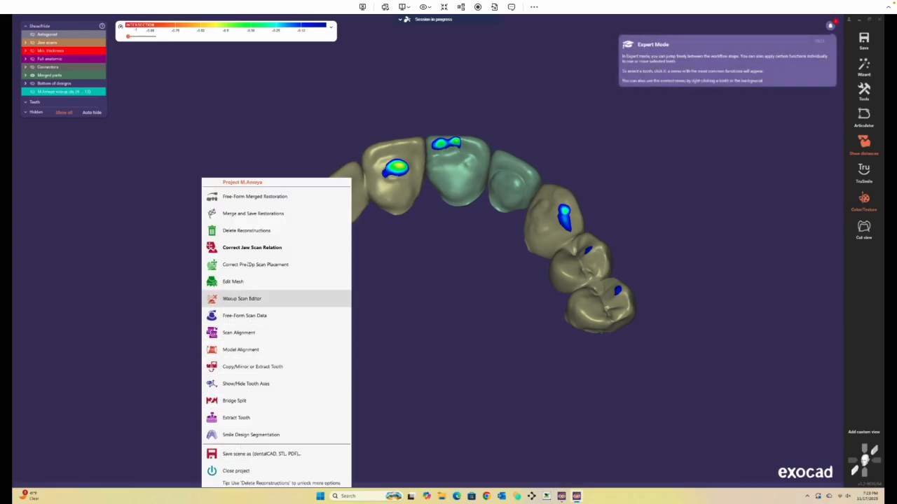
click(252, 231)
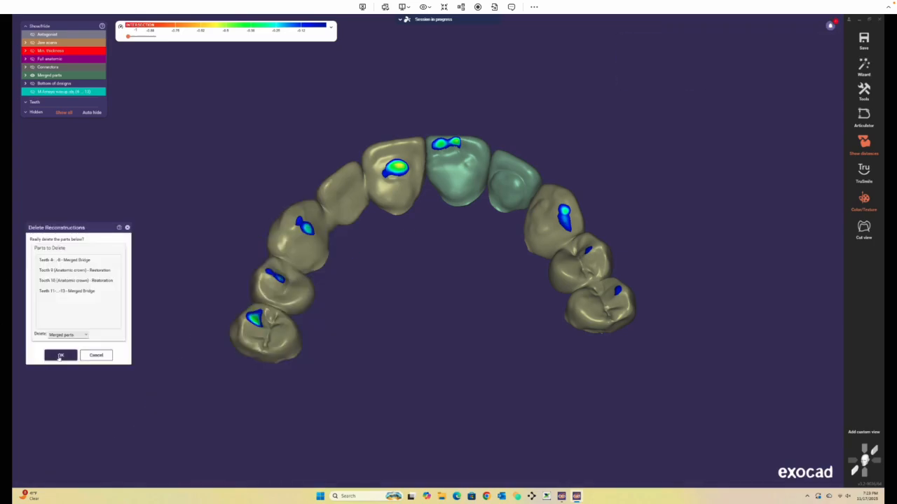
click(62, 355)
Delete the Crowns/Inlays/Abutments etc. reconstructions.
right_click(145, 268)
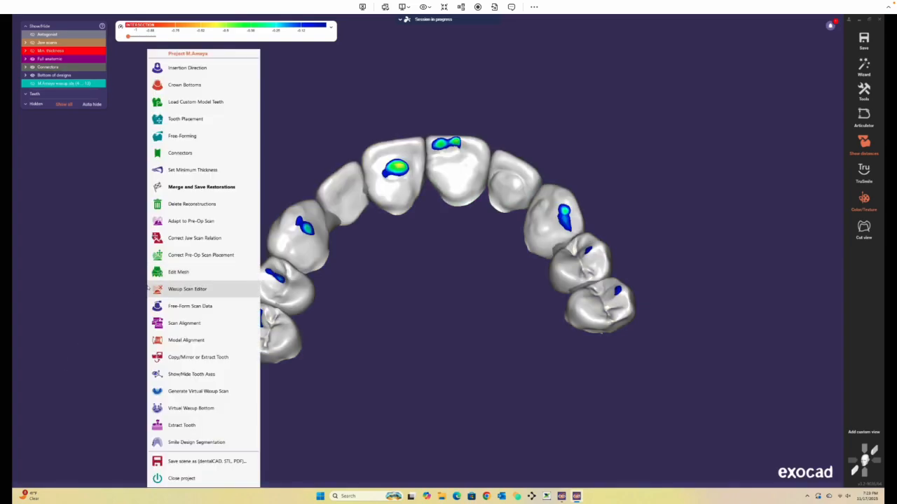
click(194, 204)
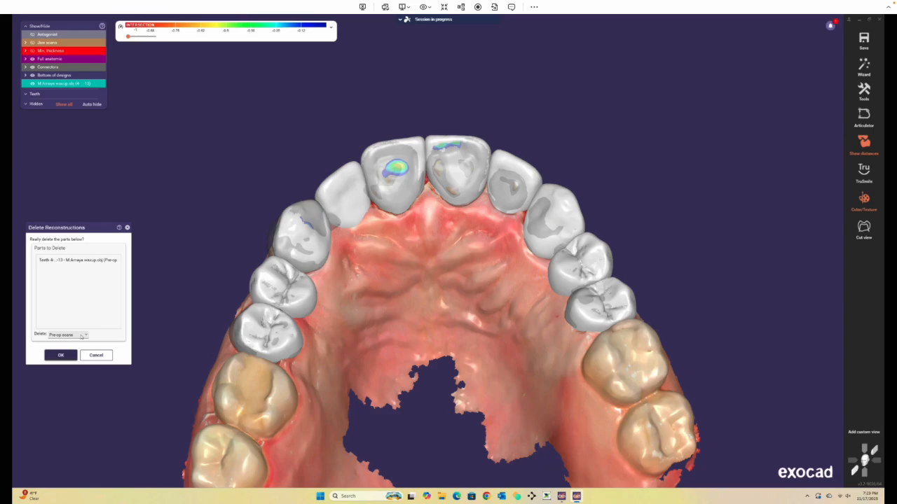
click(82, 335)
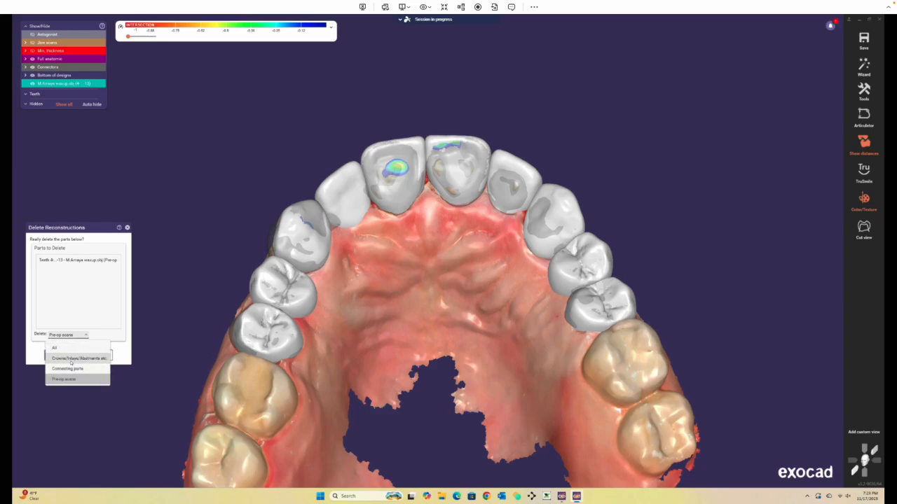
click(71, 359)
click(61, 356)
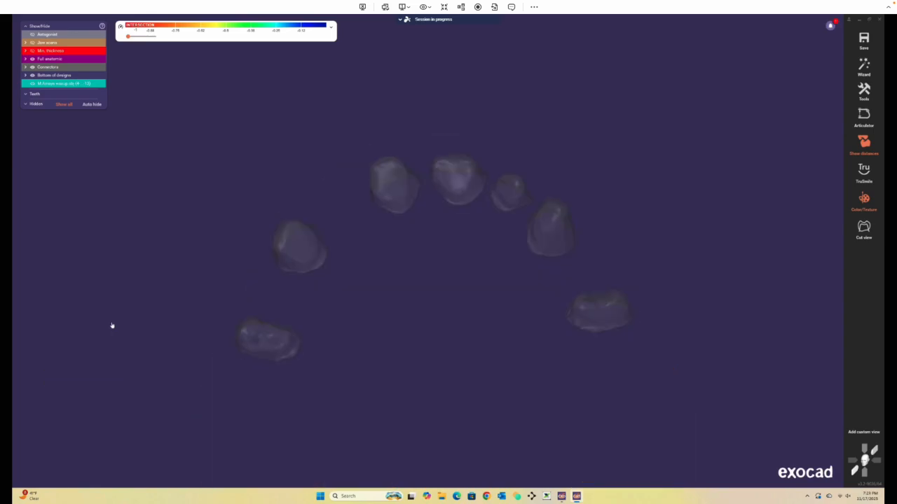
Restart the design wizard at the tooth placement stage.
right_click(197, 213)
click(123, 159)
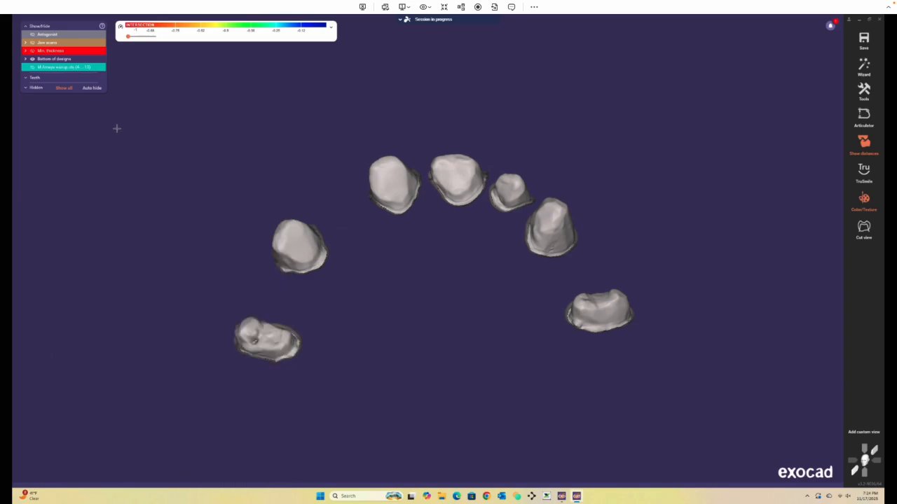
click(863, 67)
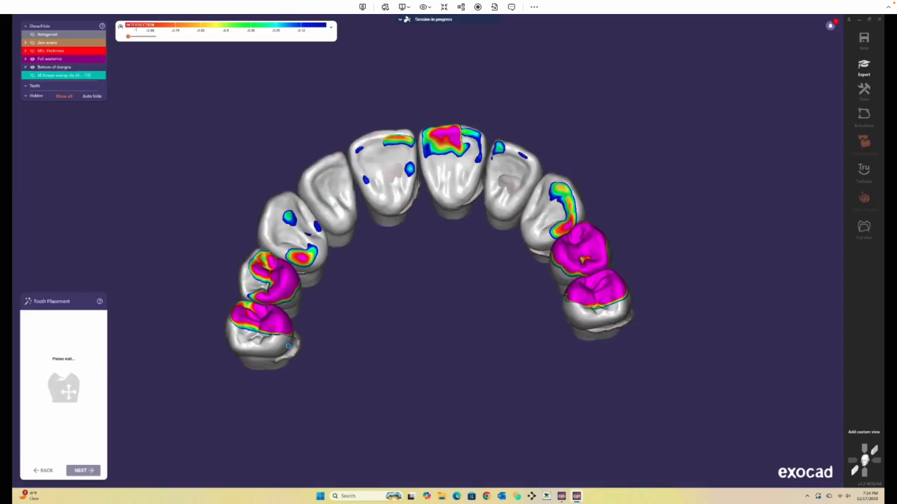
Show the jaw scan beneath the placed library teeth.
right_drag(433, 280, 201, 166)
click(32, 43)
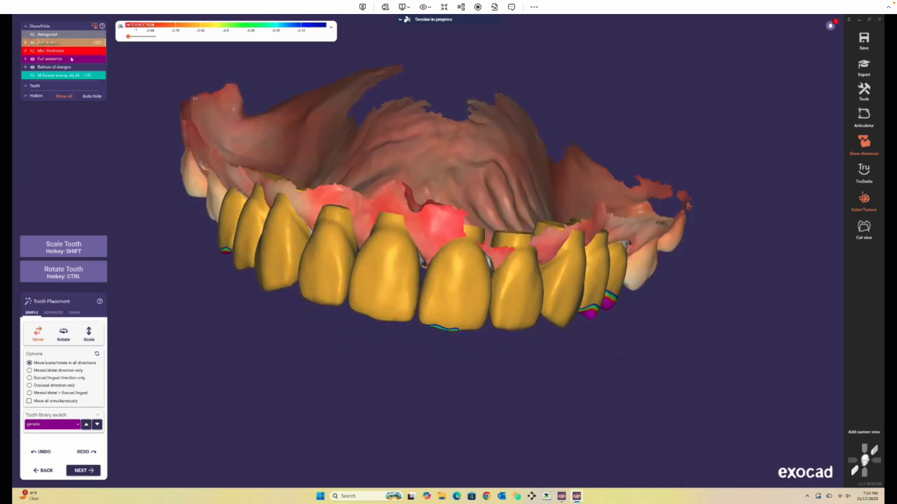
right_drag(535, 117, 526, 100)
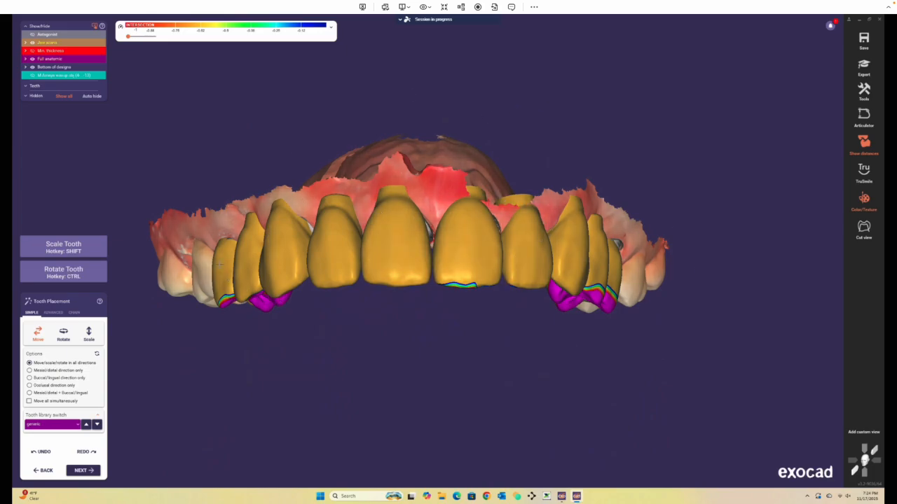
Show the waxup scan over the placed library teeth and move the anterior teeth to match it.
click(33, 75)
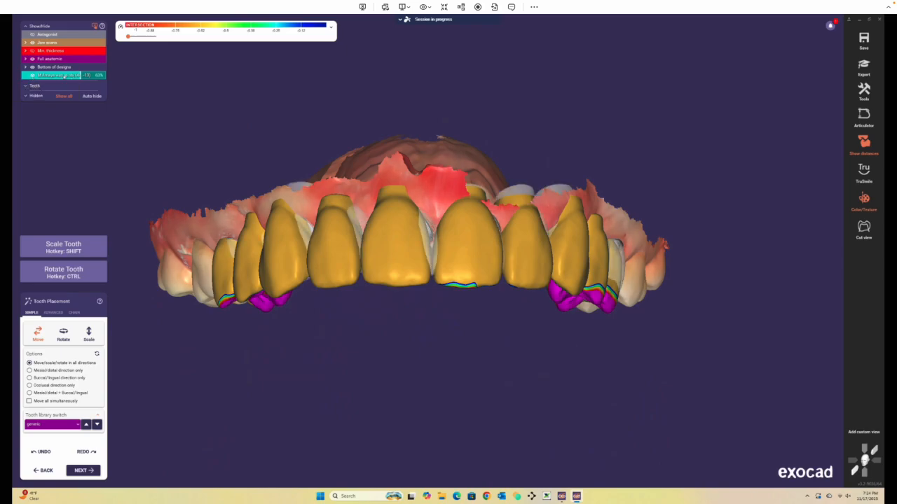
right_drag(426, 270, 416, 117)
drag(394, 165, 410, 164)
right_drag(410, 165, 413, 137)
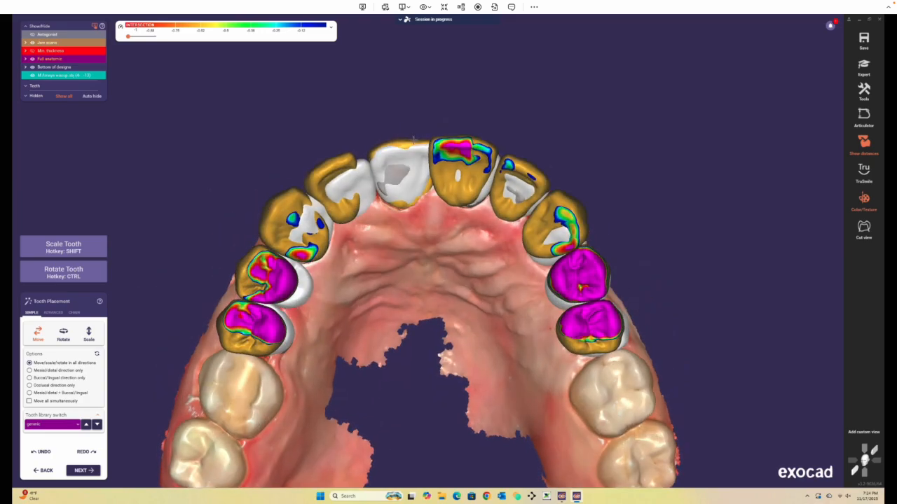
drag(476, 145, 480, 148)
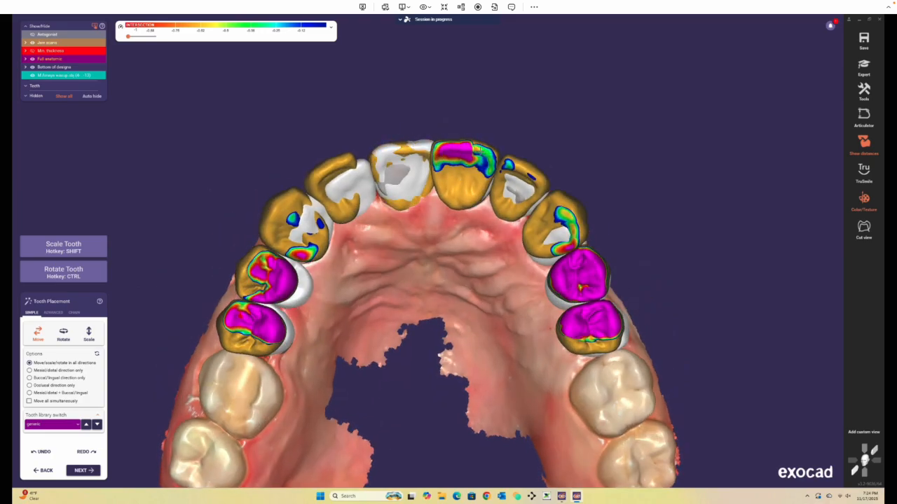
right_drag(479, 149, 450, 311)
drag(450, 312, 453, 296)
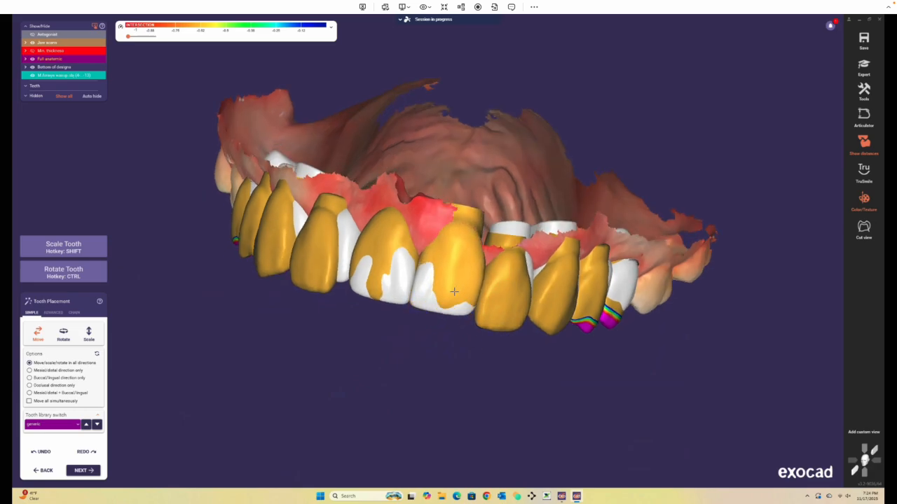
right_drag(435, 342, 457, 248)
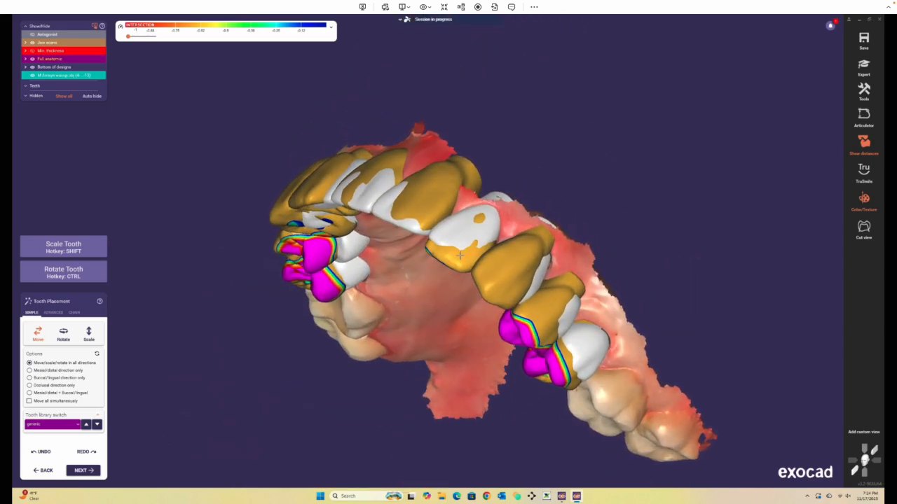
drag(460, 255, 463, 249)
right_drag(463, 249, 502, 141)
right_drag(503, 194, 465, 316)
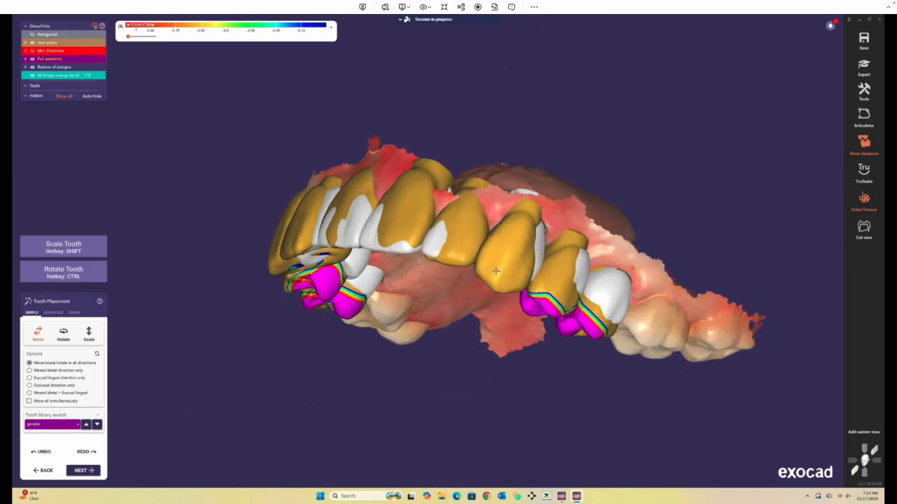
drag(495, 271, 504, 261)
right_drag(514, 237, 548, 133)
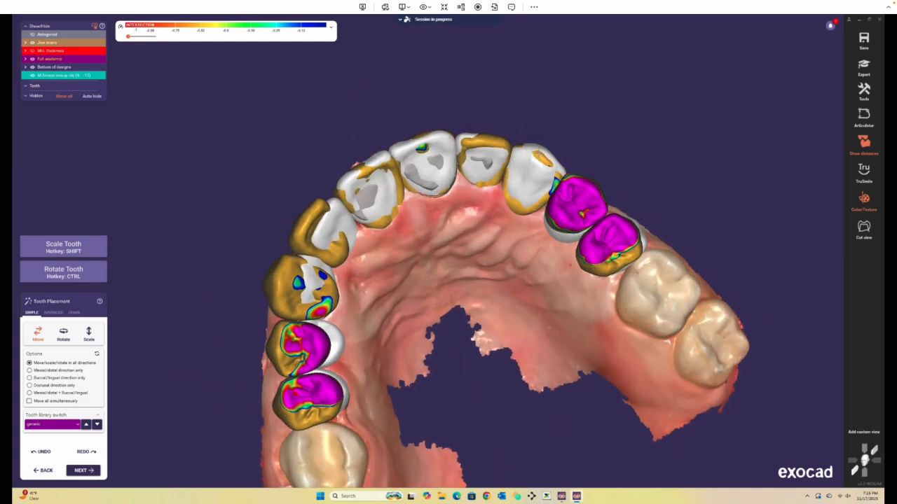
right_drag(553, 317, 483, 312)
drag(482, 311, 478, 315)
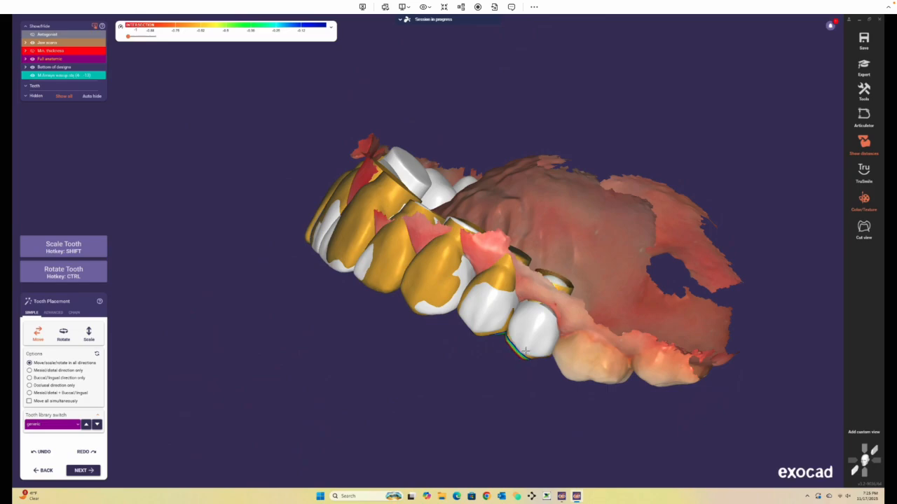
right_drag(488, 369, 548, 166)
drag(556, 166, 559, 164)
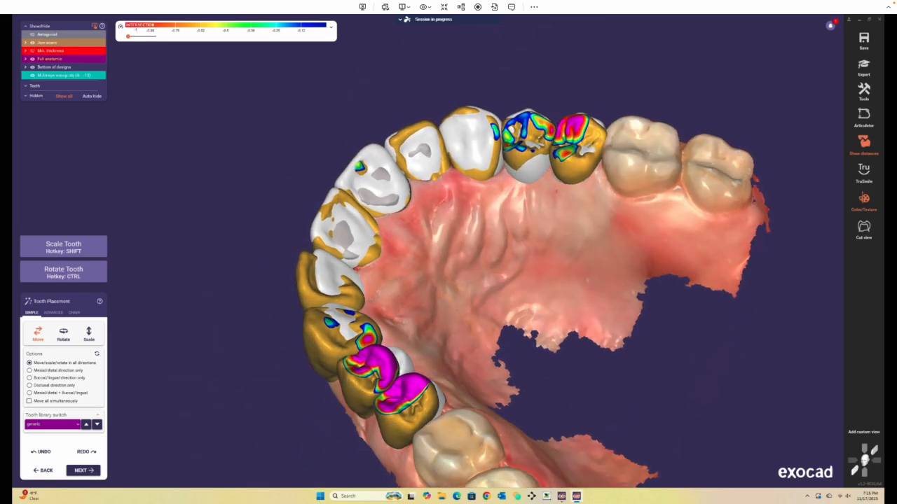
Reposition the posterior library teeth on both sides to fit the waxup scan.
right_drag(465, 318, 550, 433)
drag(354, 300, 375, 303)
right_drag(375, 302, 369, 177)
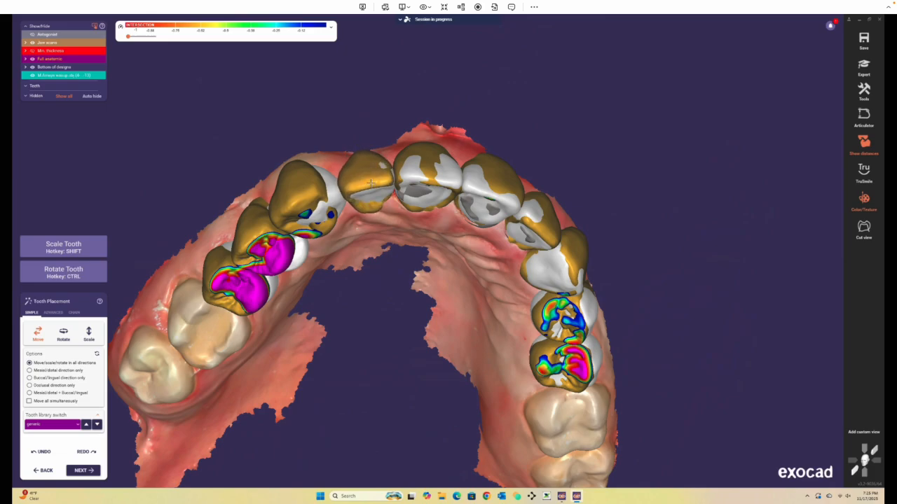
drag(371, 183, 372, 185)
drag(297, 202, 316, 206)
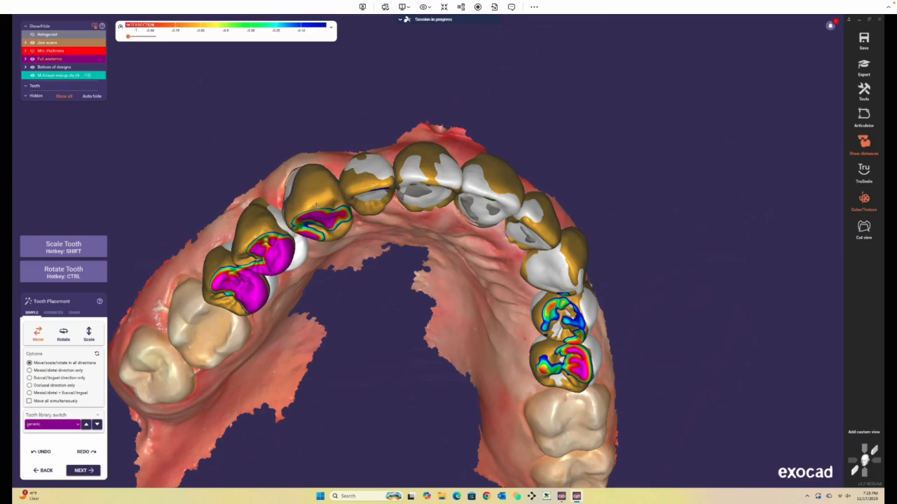
right_drag(316, 206, 326, 170)
drag(324, 161, 325, 164)
drag(264, 186, 270, 197)
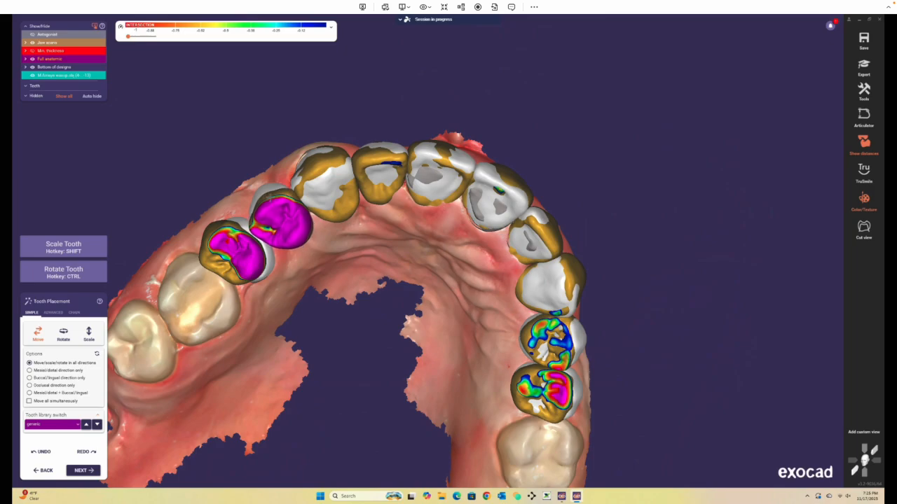
mouse_move(326, 308)
right_down()
mouse_move(336, 346)
mouse_move(322, 312)
right_up()
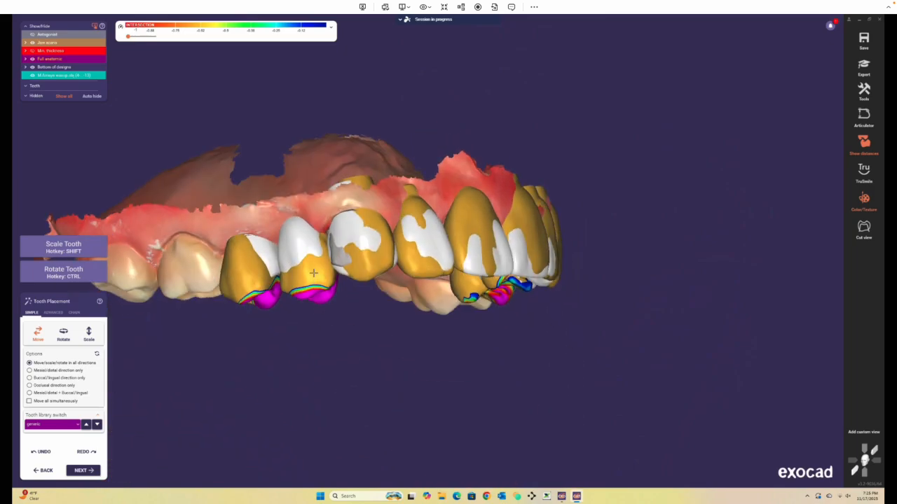
right_drag(311, 260, 286, 150)
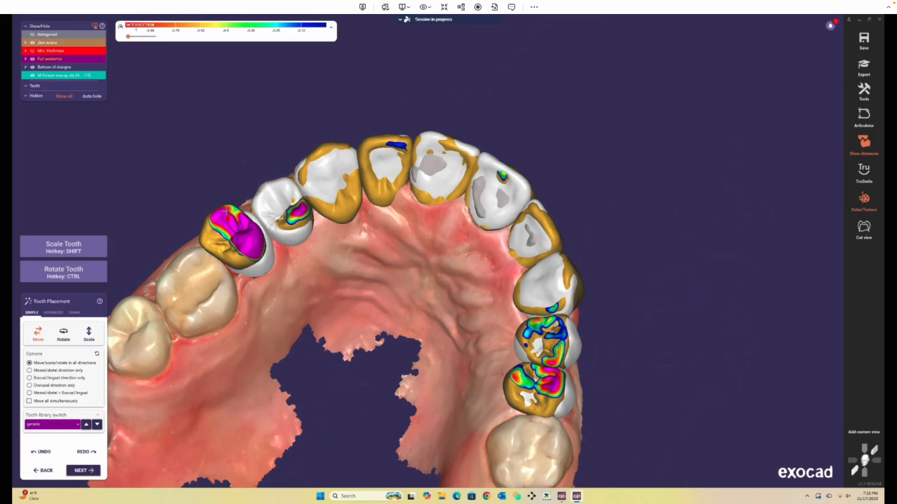
drag(226, 211, 237, 213)
right_drag(398, 357, 398, 399)
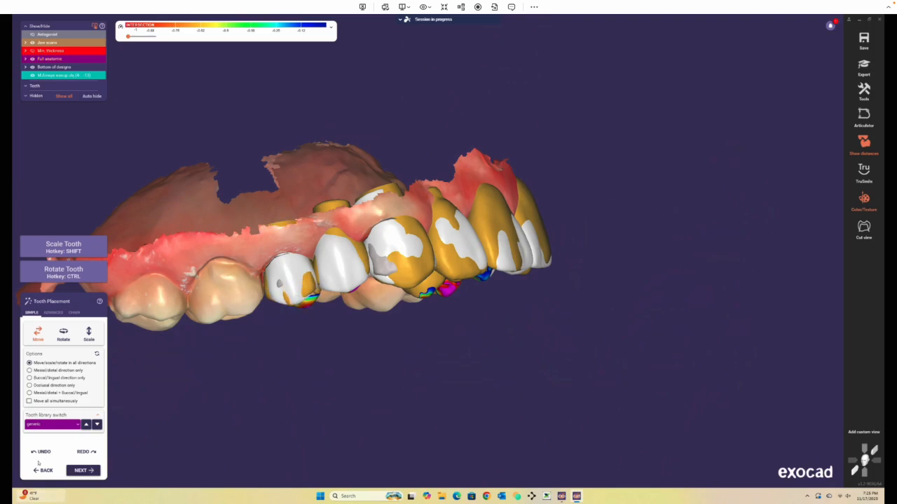
Advance the design wizard through Free-Forming to the Adapt to Pre-Op Scan stage.
click(92, 467)
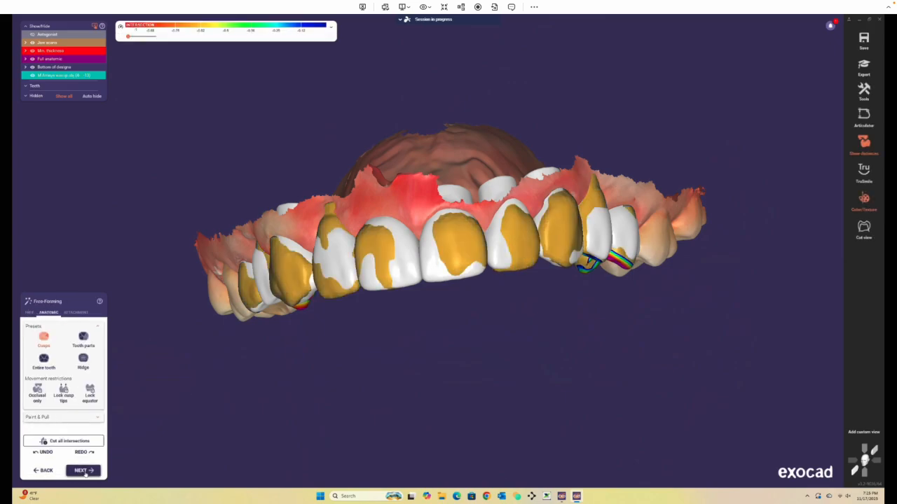
click(30, 313)
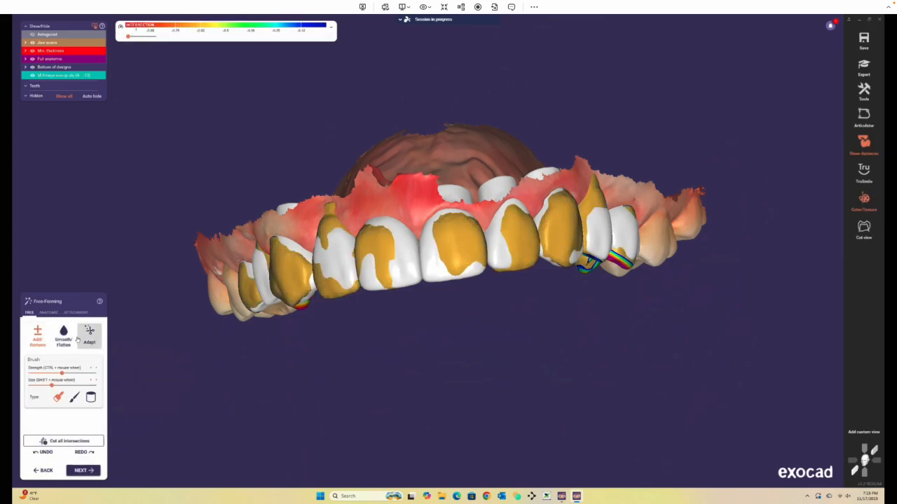
click(85, 339)
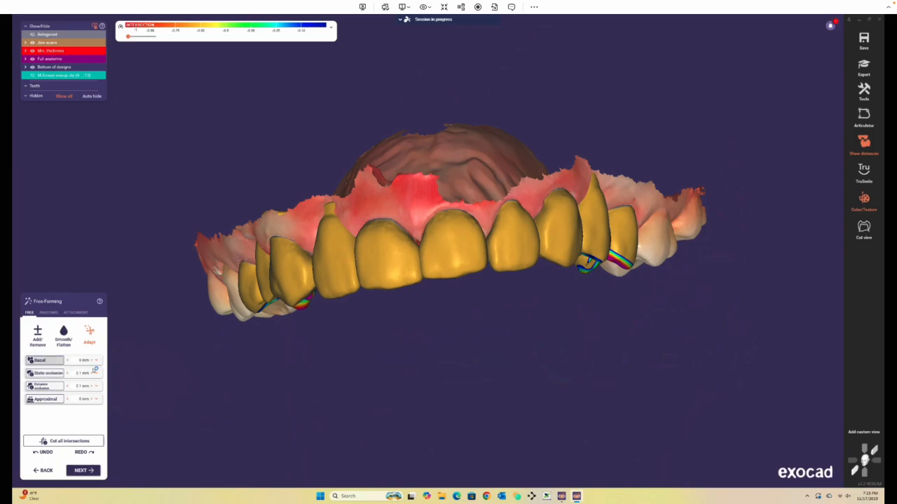
click(79, 471)
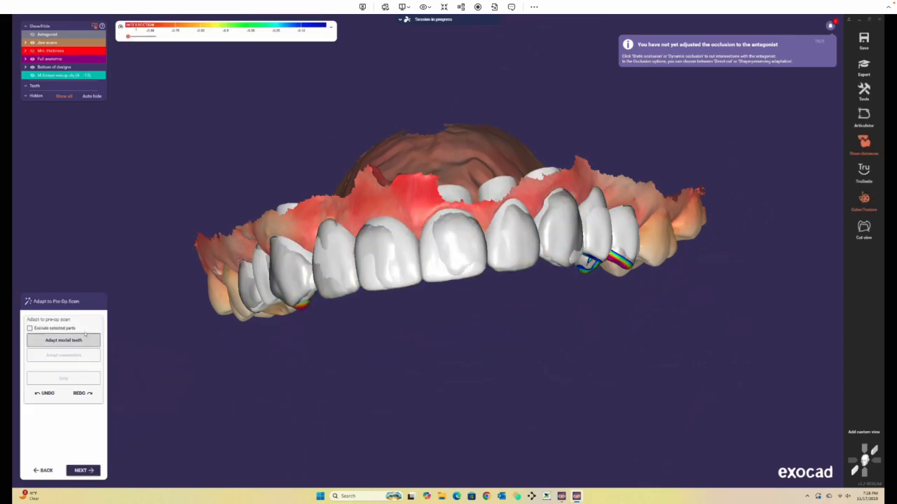
Adapt the model teeth to the pre-op waxup scan.
click(62, 341)
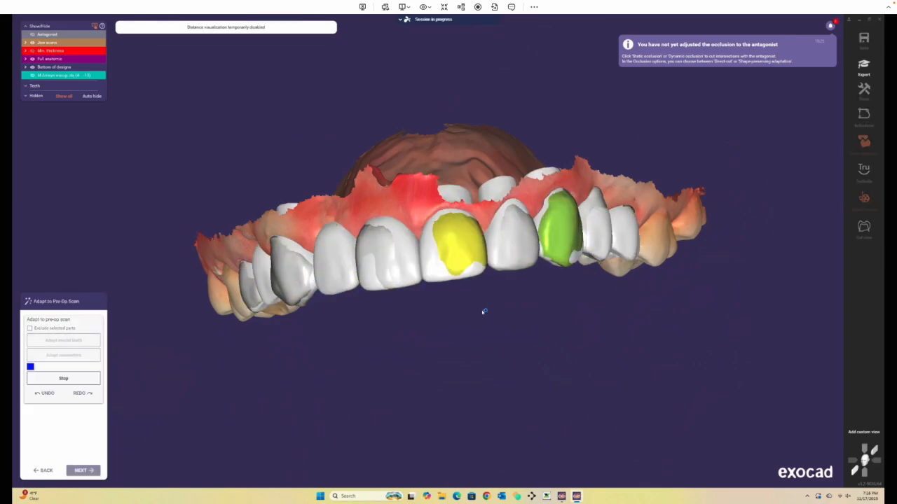
mouse_move(656, 257)
right_down()
mouse_move(655, 284)
mouse_move(675, 280)
mouse_move(662, 268)
right_up()
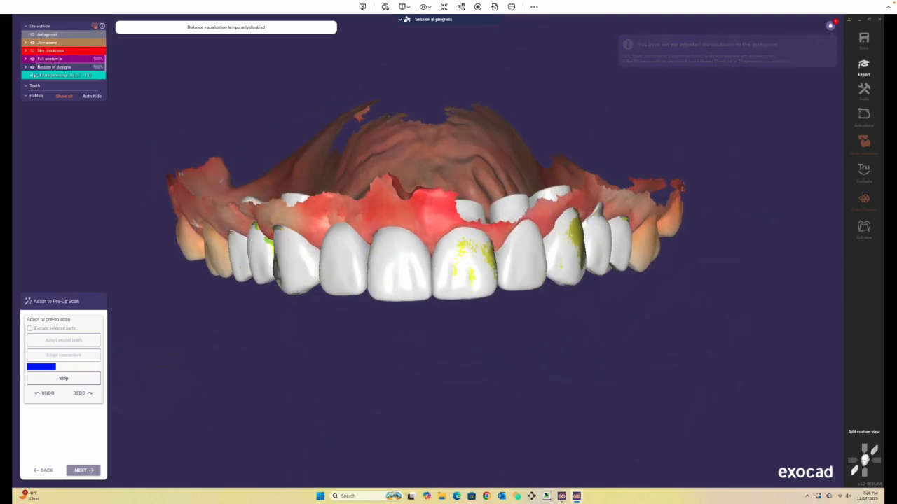
mouse_move(693, 220)
right_down()
mouse_move(690, 236)
mouse_move(702, 222)
mouse_move(692, 212)
right_up()
right_drag(603, 238, 616, 232)
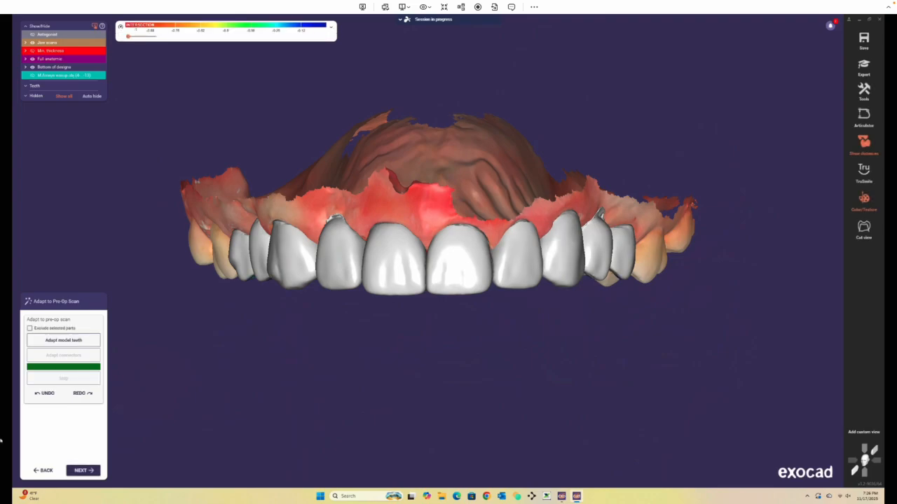
Continue to Free-Forming and smooth the crown surfaces with the Smooth/Flatten brush.
click(84, 470)
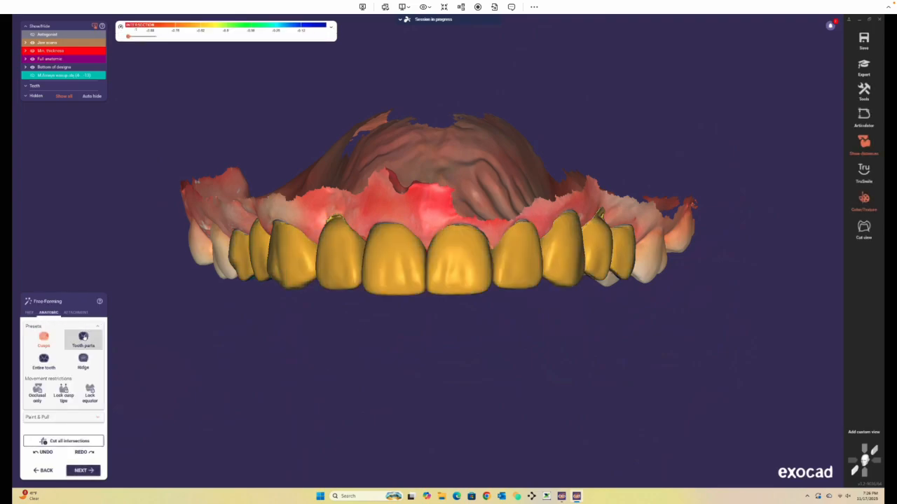
click(62, 335)
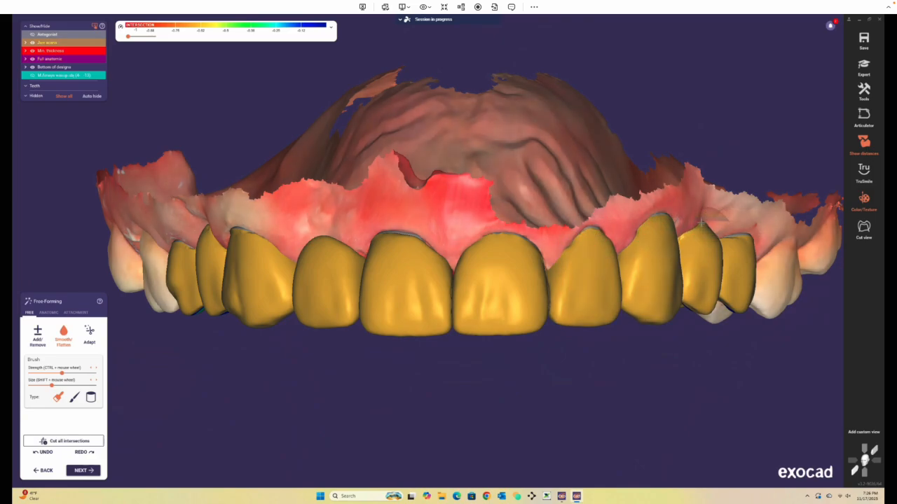
right_drag(704, 238, 608, 239)
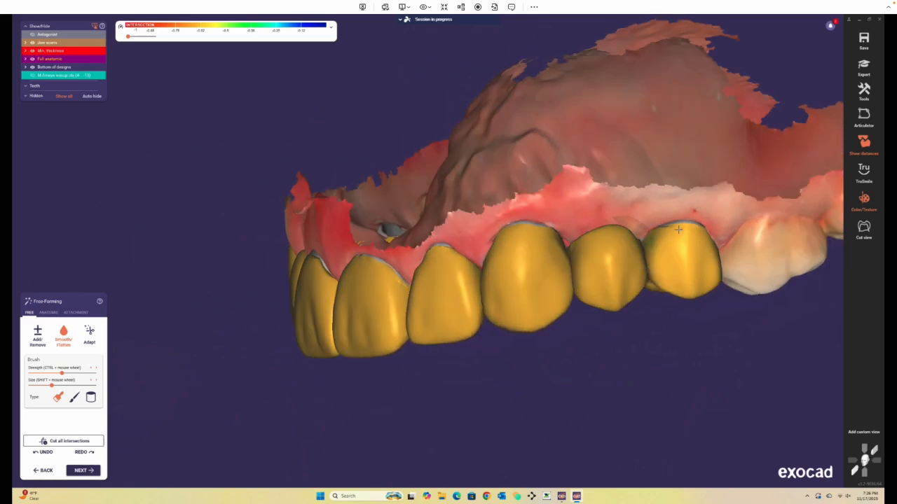
mouse_move(437, 274)
right_down()
mouse_move(595, 260)
mouse_move(345, 206)
right_up()
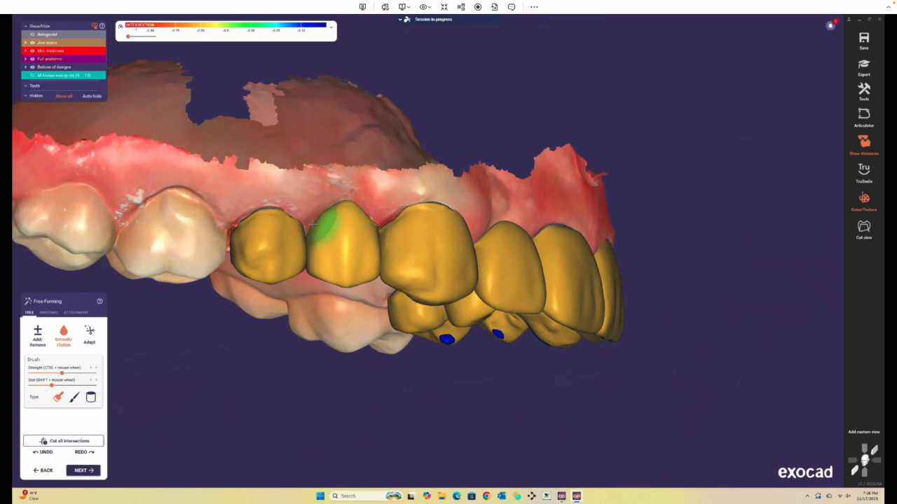
mouse_move(254, 226)
right_down()
mouse_move(328, 253)
mouse_move(315, 147)
mouse_move(342, 180)
right_up()
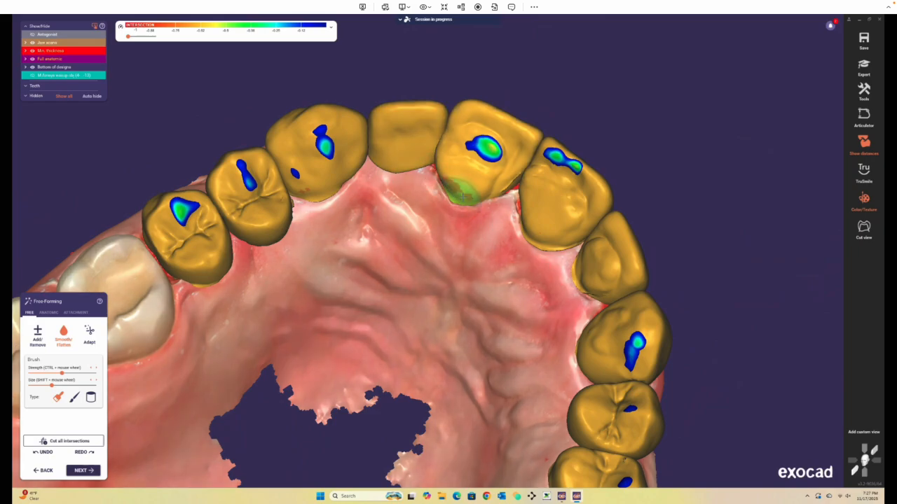
drag(508, 172, 591, 272)
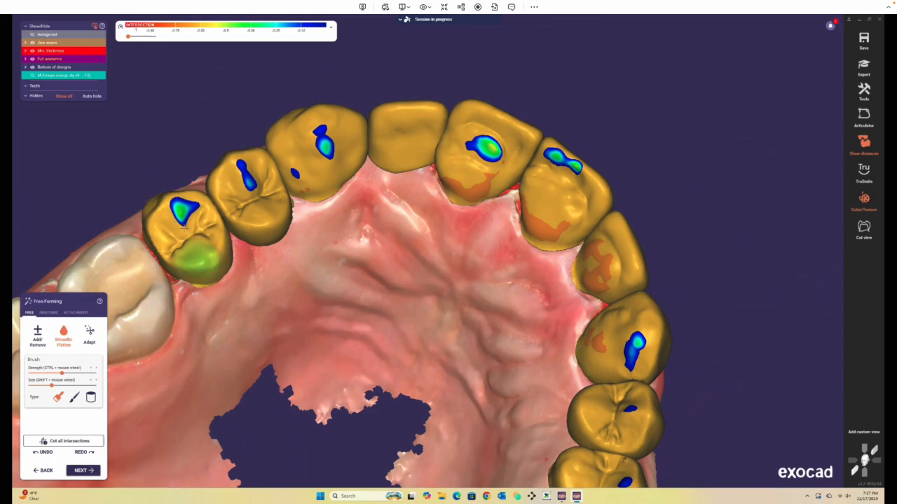
right_drag(194, 257, 210, 298)
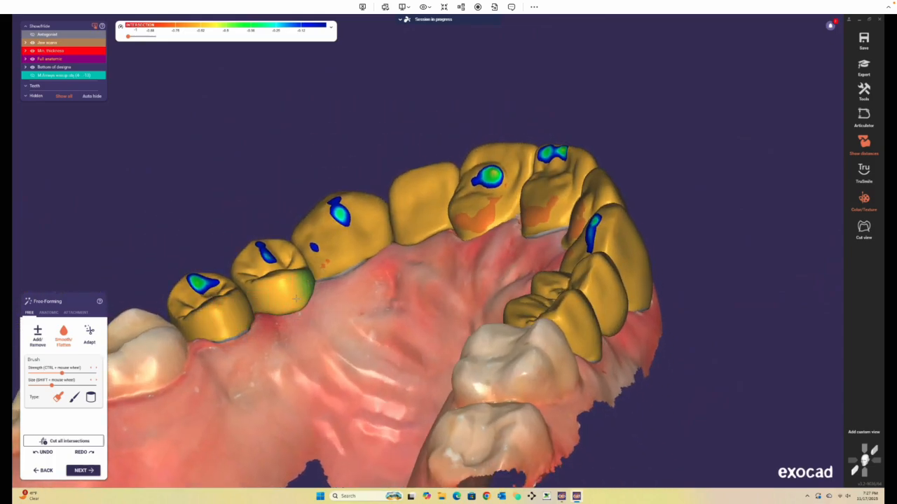
right_drag(359, 300, 536, 299)
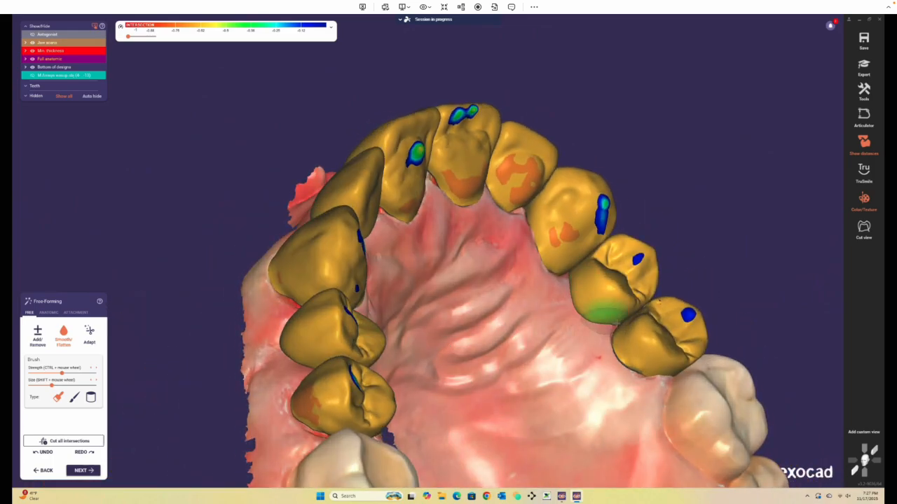
right_drag(615, 323, 2, 391)
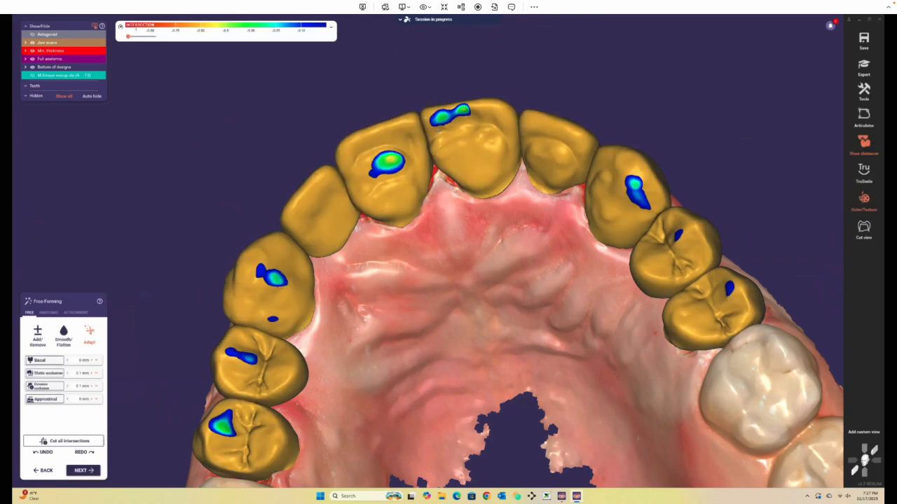
right_drag(440, 125, 441, 264)
right_drag(420, 257, 422, 51)
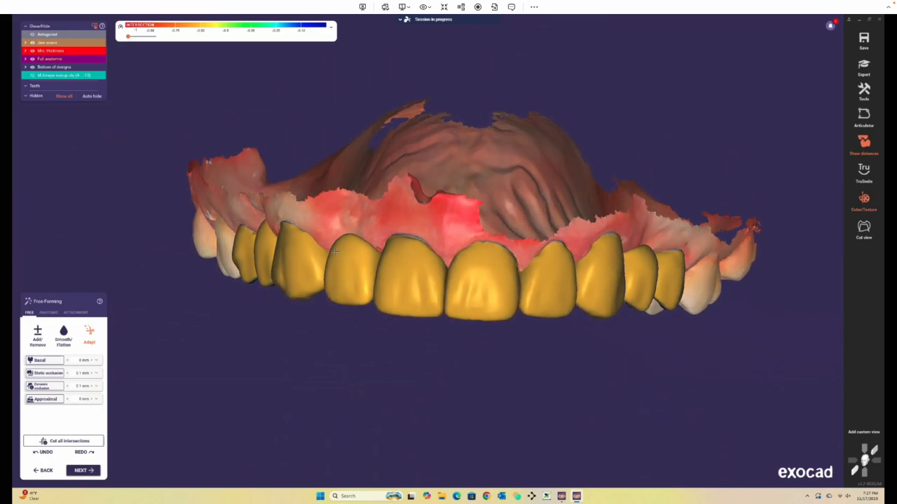